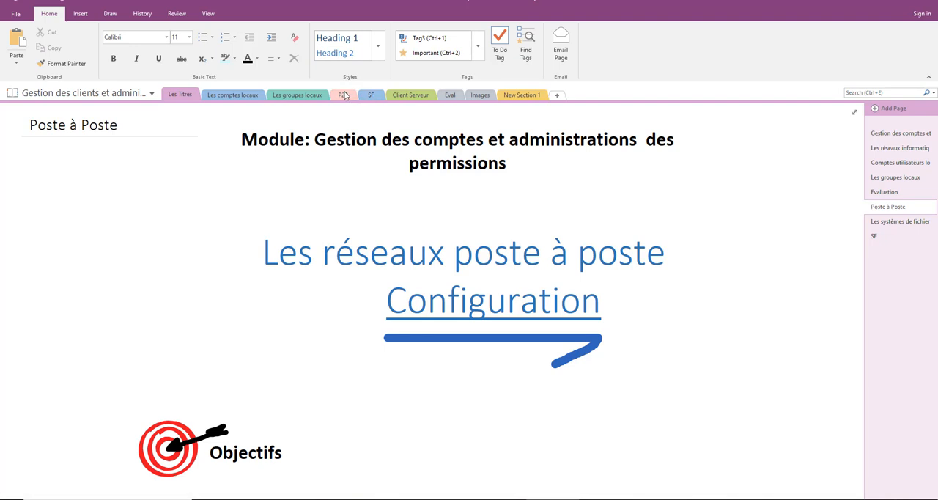
- Open the notebook's P2P section and highlight the "Partages administratifs" heading
{"action": "left_click", "coordinate": [345, 95]}
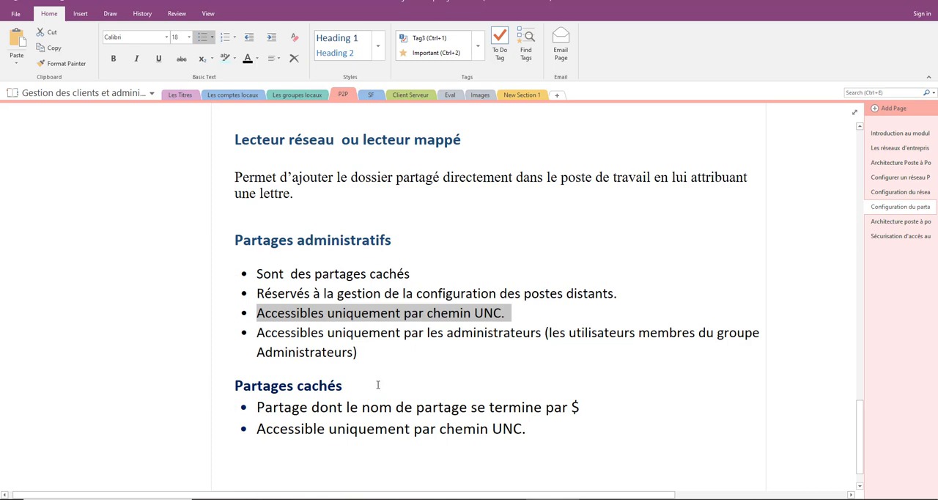
{"action": "left_click_drag", "start_coordinate": [230, 240], "coordinate": [452, 240]}
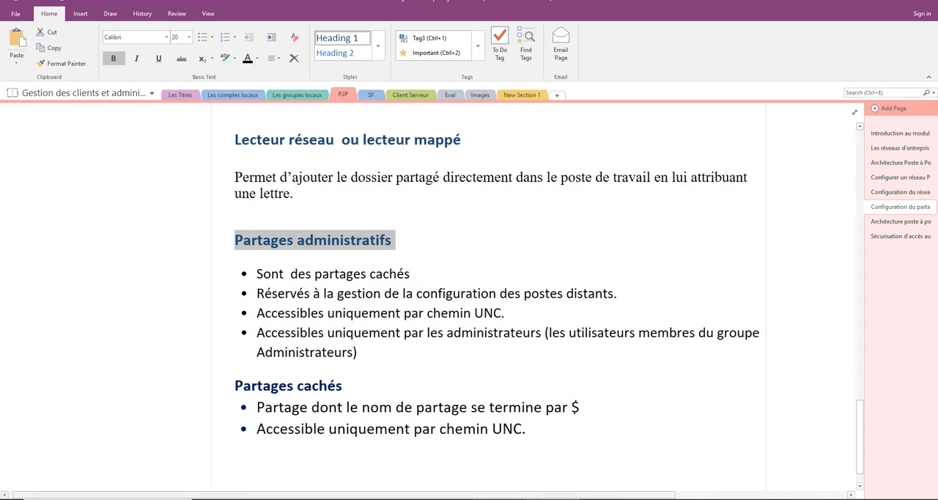
- Switch to the PCFNW10 machine in VMware and list its network shares under Dossiers partagés in Gestion de l'ordinateur
{"action": "mouse_move", "coordinate": [499, 498]}
{"action": "left_click", "coordinate": [499, 469]}
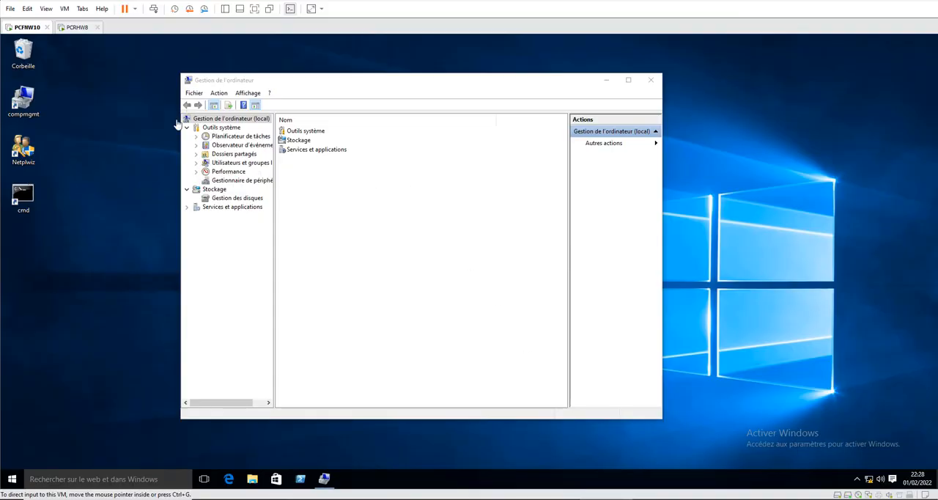
{"action": "left_click", "coordinate": [240, 154]}
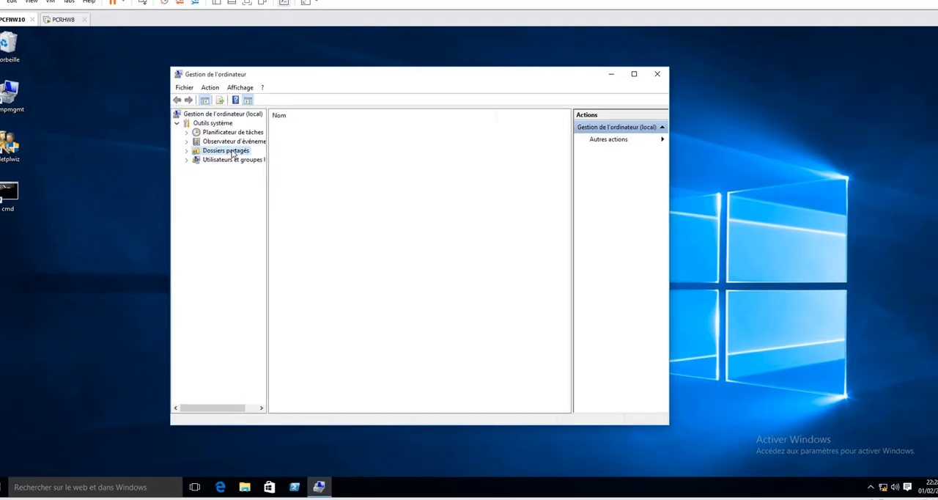
{"action": "double_click", "coordinate": [221, 90]}
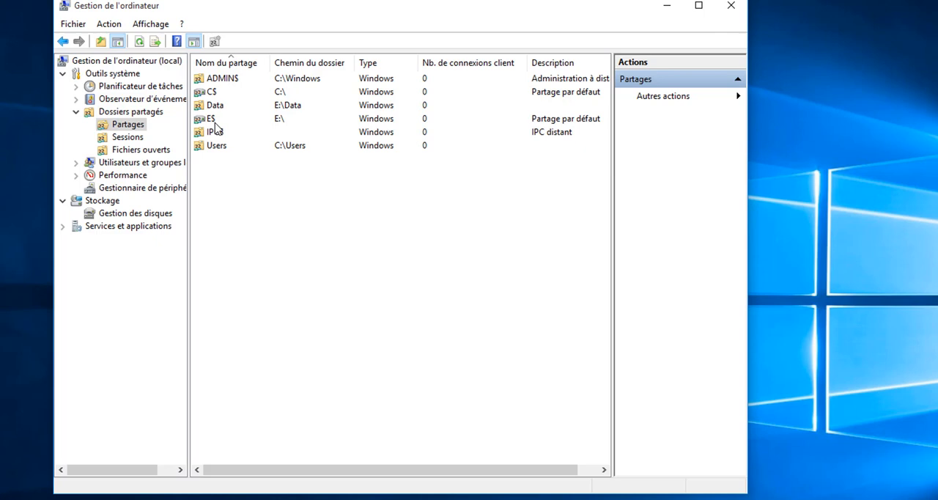
{"action": "left_click", "coordinate": [200, 105]}
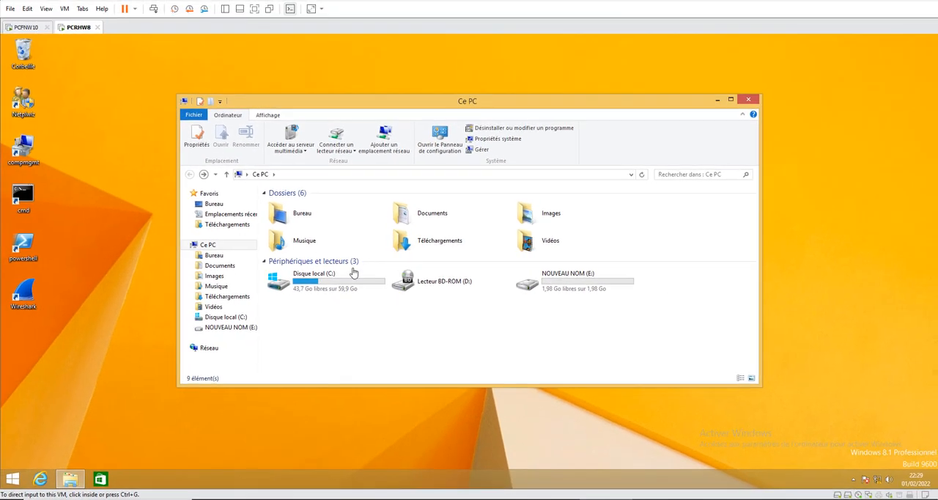
- On the PCRHW8 machine, browse the network and open the PCFN computer to view its visible shares
{"action": "left_click", "coordinate": [211, 350]}
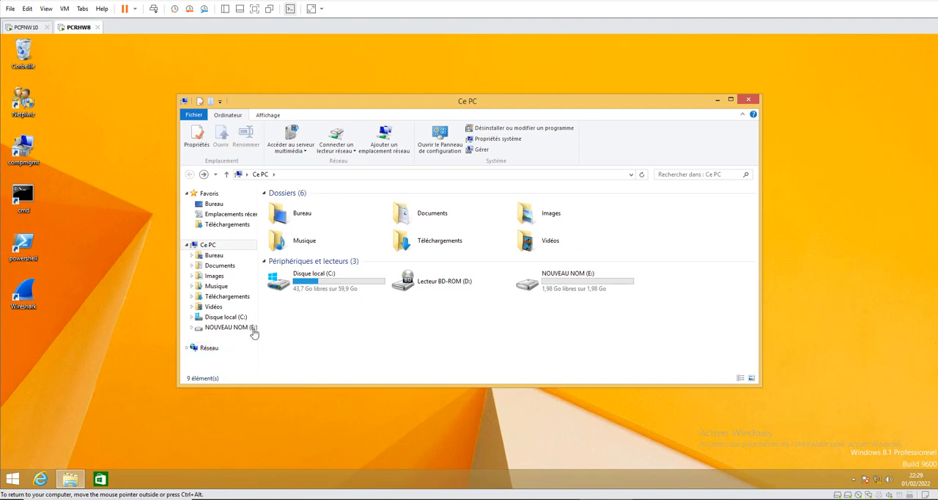
{"action": "left_click", "coordinate": [215, 348]}
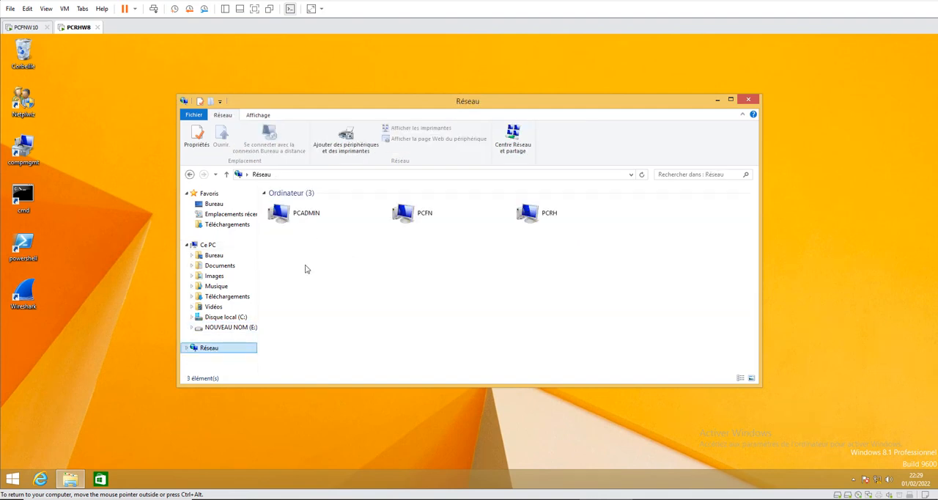
{"action": "left_click", "coordinate": [432, 216]}
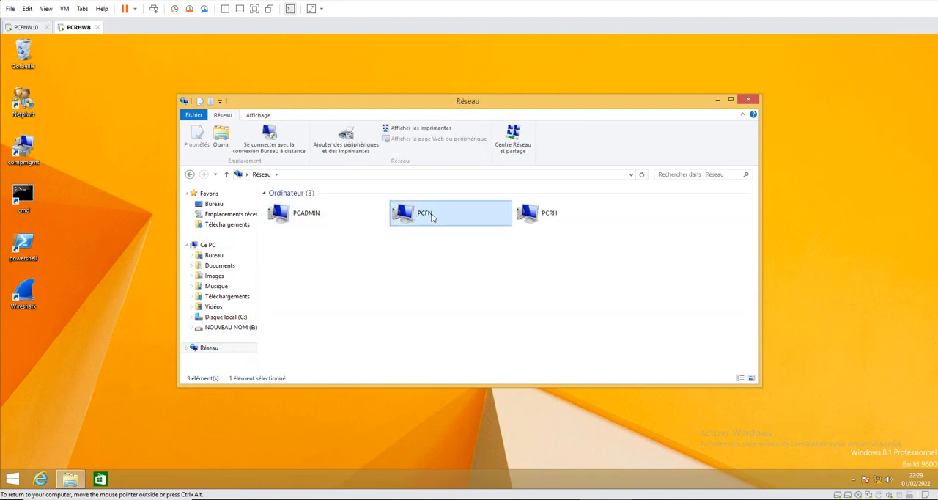
{"action": "double_click", "coordinate": [432, 216]}
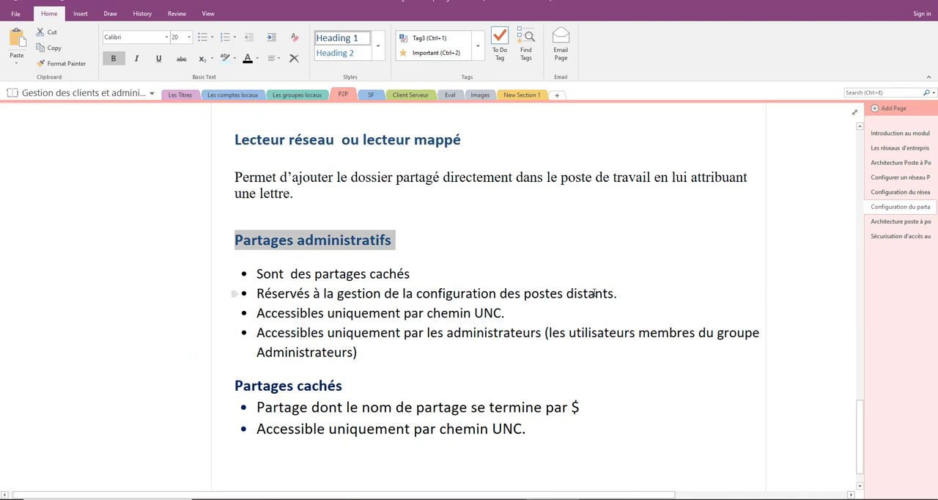
- Return to OneNote and highlight the phrases on remote management, administrators-only access and the UNC path under "Partages administratifs"
{"action": "left_click_drag", "start_coordinate": [620, 294], "coordinate": [256, 294]}
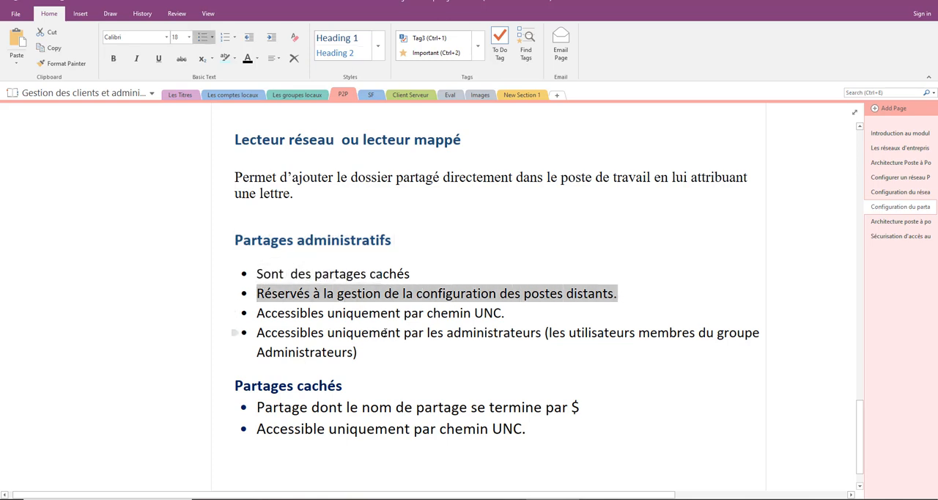
{"action": "left_click_drag", "start_coordinate": [384, 333], "coordinate": [542, 334]}
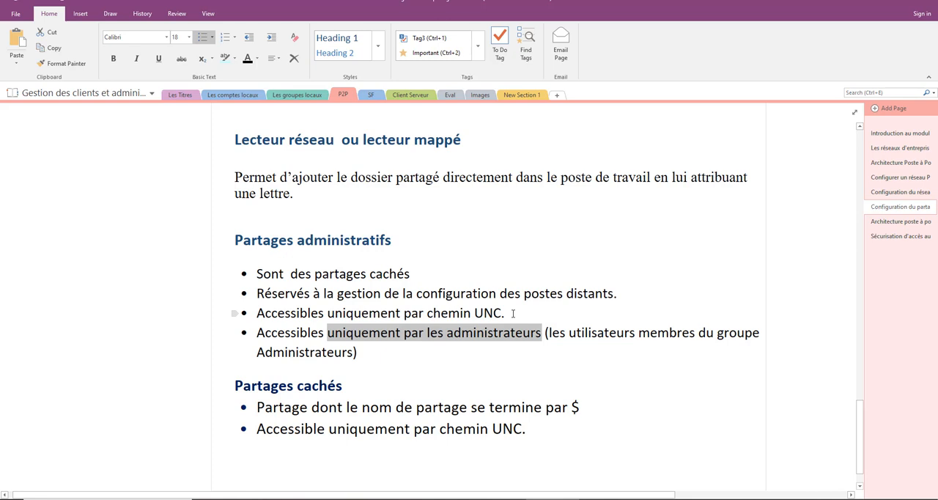
{"action": "left_click_drag", "start_coordinate": [513, 313], "coordinate": [432, 315]}
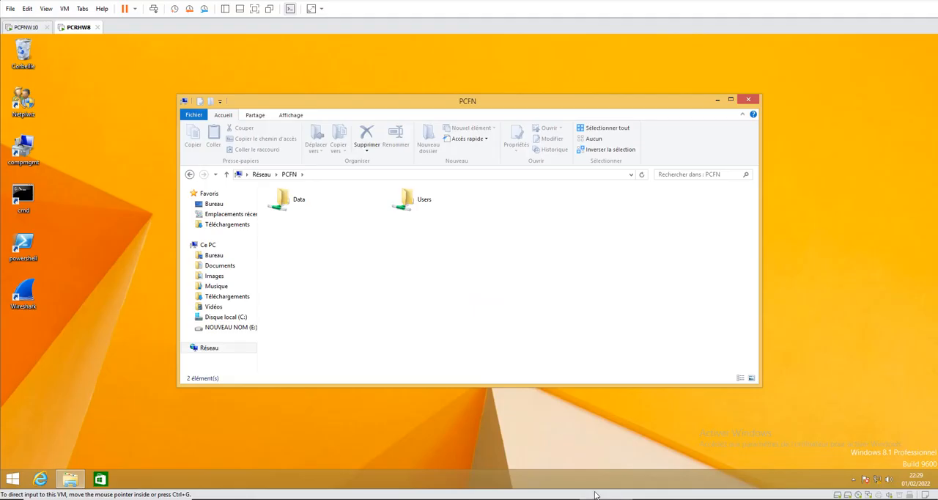
- On PCRHW8, try to open an administrative share of PCFN through its UNC path
{"action": "left_click", "coordinate": [315, 177]}
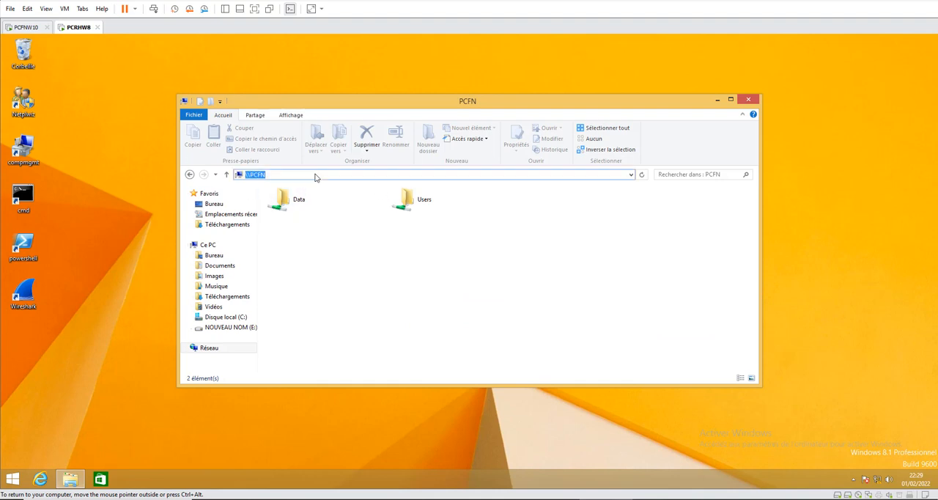
{"action": "left_click", "coordinate": [316, 174]}
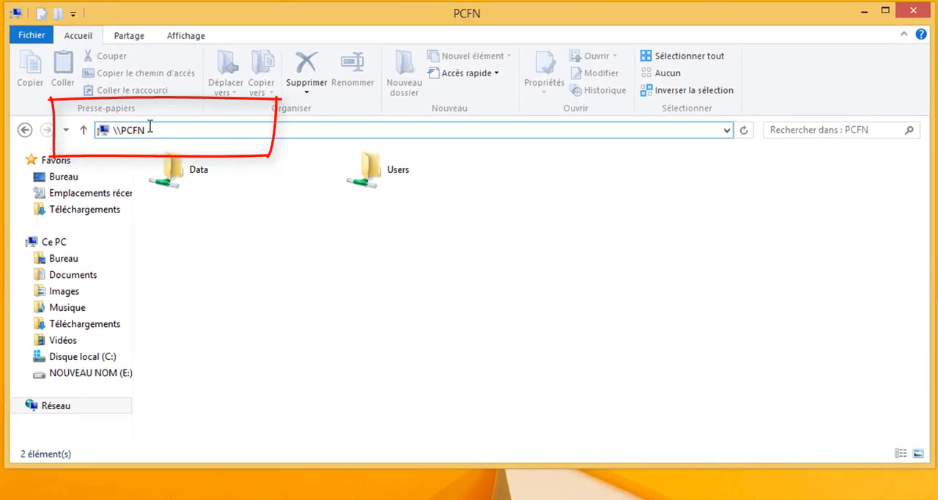
{"action": "type", "text": "\\"}
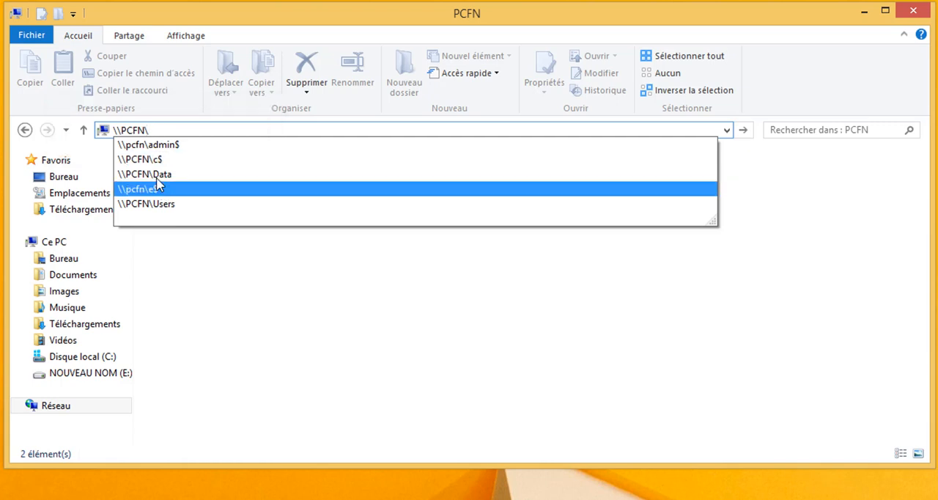
{"action": "left_click", "coordinate": [178, 168]}
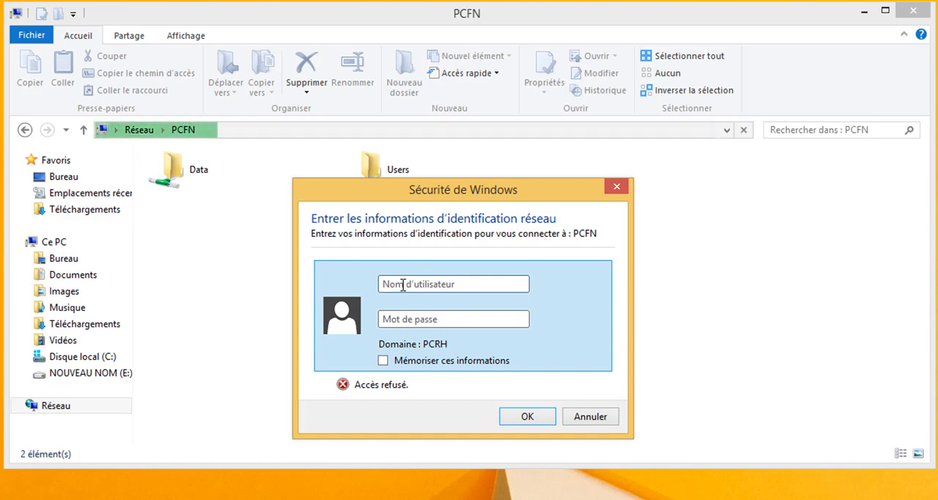
- Submit the network credentials for PCFN with the user name admin and the account password
{"action": "type", "text": "admin"}
{"action": "key", "text": "Tab"}
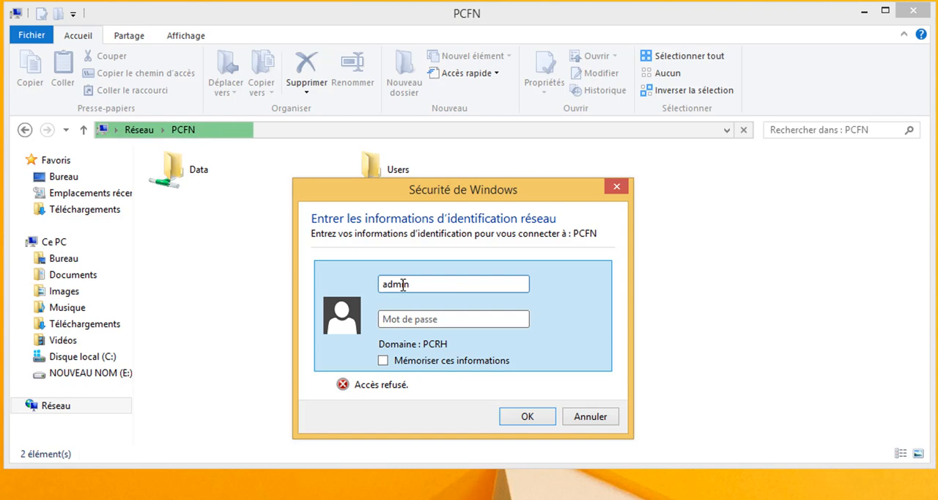
{"action": "type", "text": "•••••"}
{"action": "key", "text": "Return"}
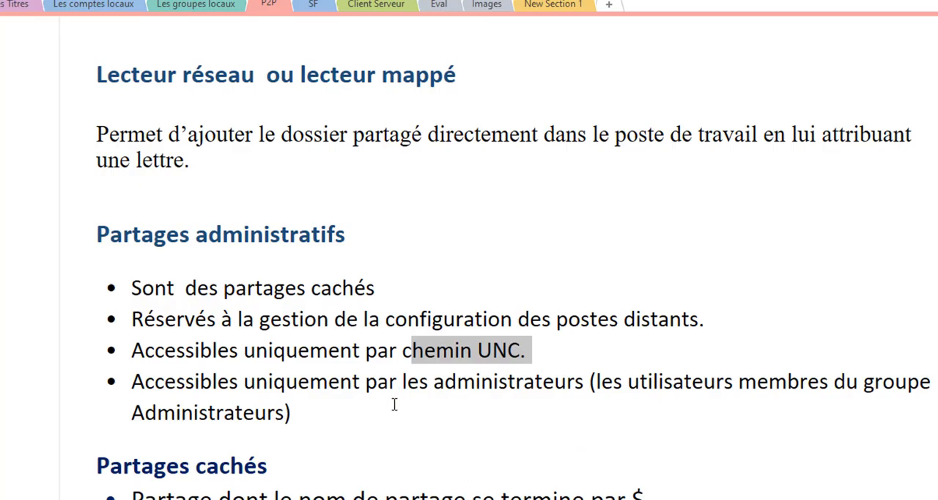
- Return to the OneNote page and highlight the "Partages cachés" heading and the $ ending of the share name
{"action": "scroll", "coordinate": [394, 401], "scroll_direction": "down", "scroll_amount": 1}
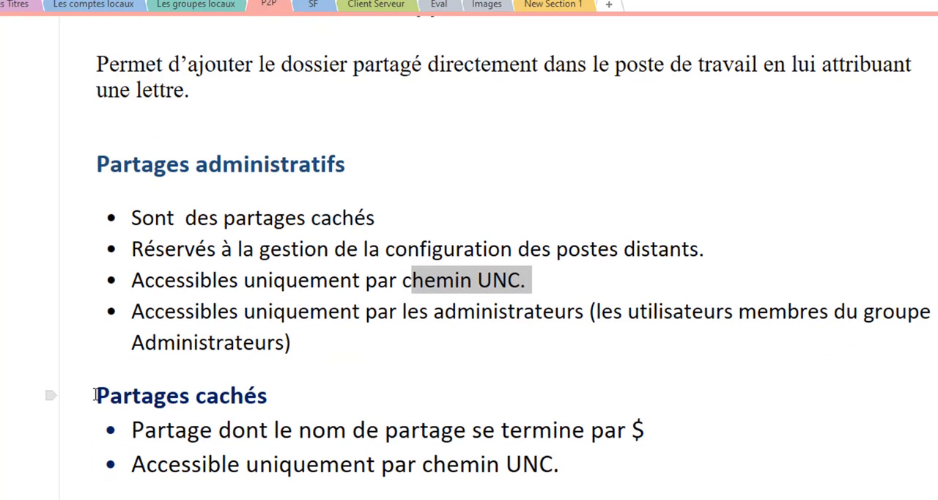
{"action": "left_click_drag", "start_coordinate": [96, 395], "coordinate": [313, 386]}
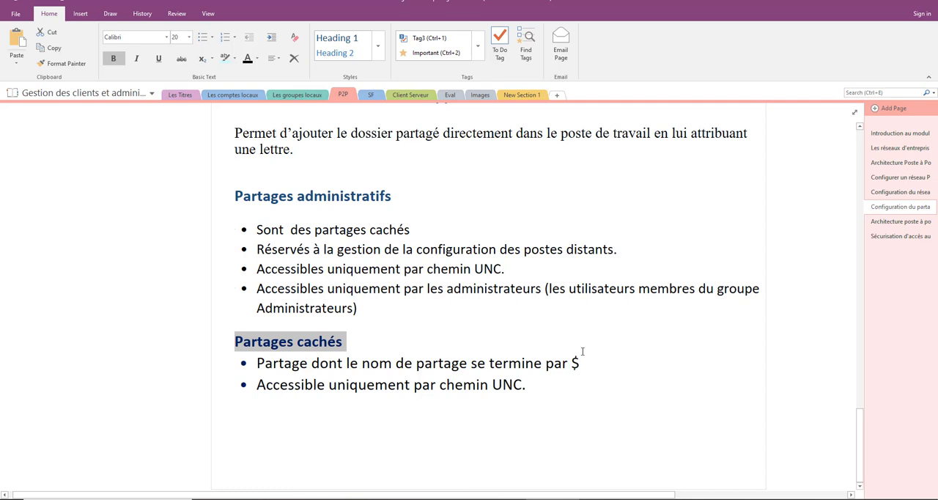
{"action": "left_click_drag", "start_coordinate": [591, 360], "coordinate": [568, 363]}
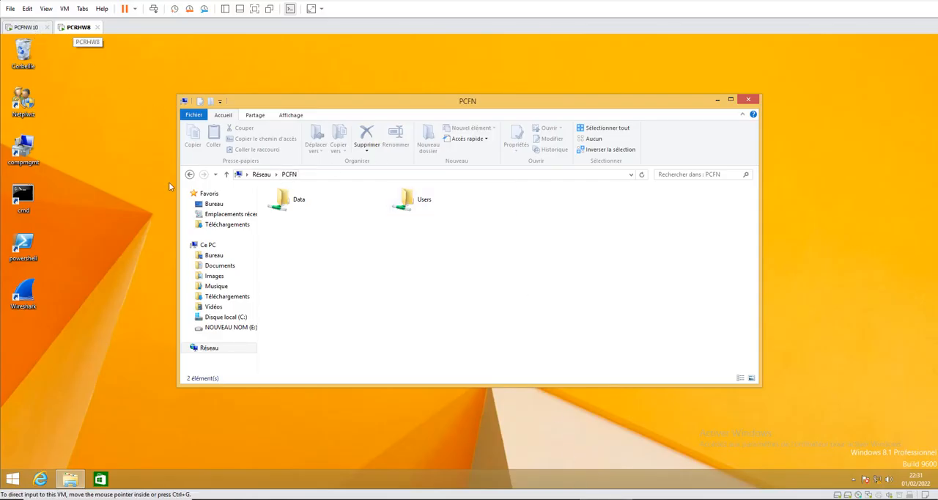
- On PCRHW8, open the advanced sharing settings of the Commun folder on drive E:
{"action": "left_click", "coordinate": [235, 330]}
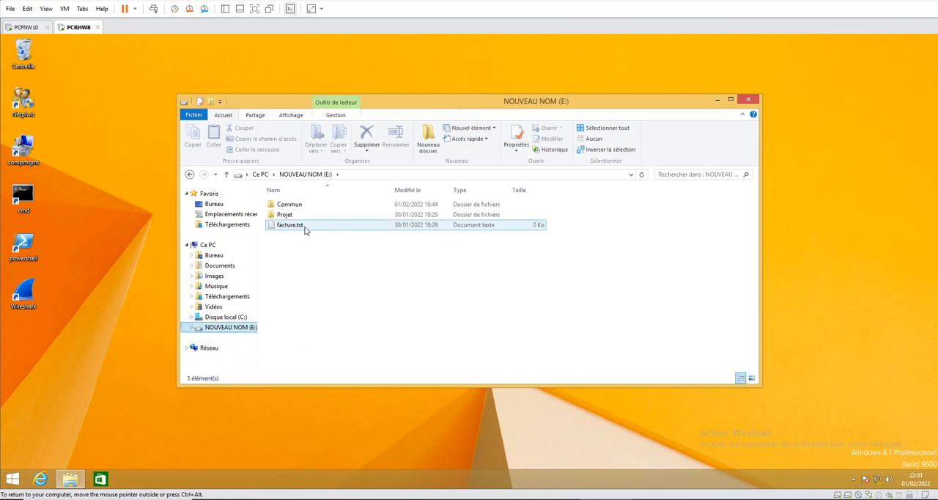
{"action": "left_click", "coordinate": [292, 204]}
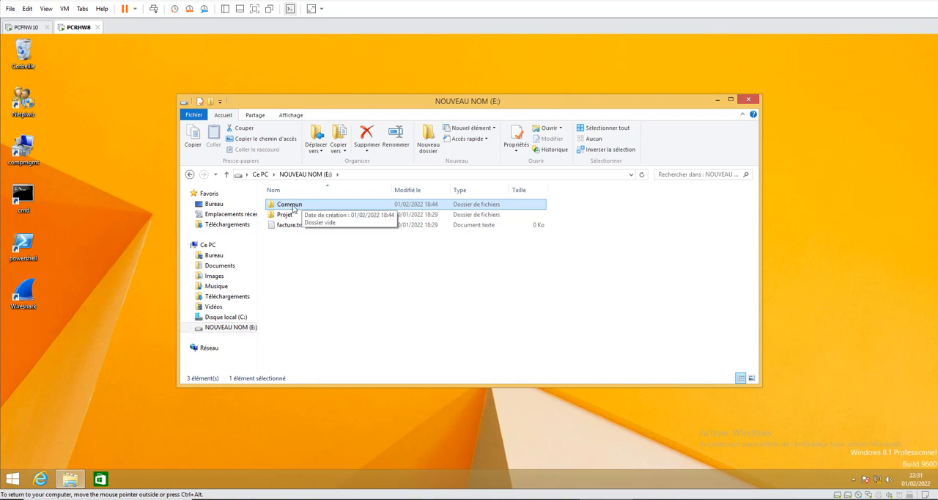
{"action": "right_click", "coordinate": [294, 208]}
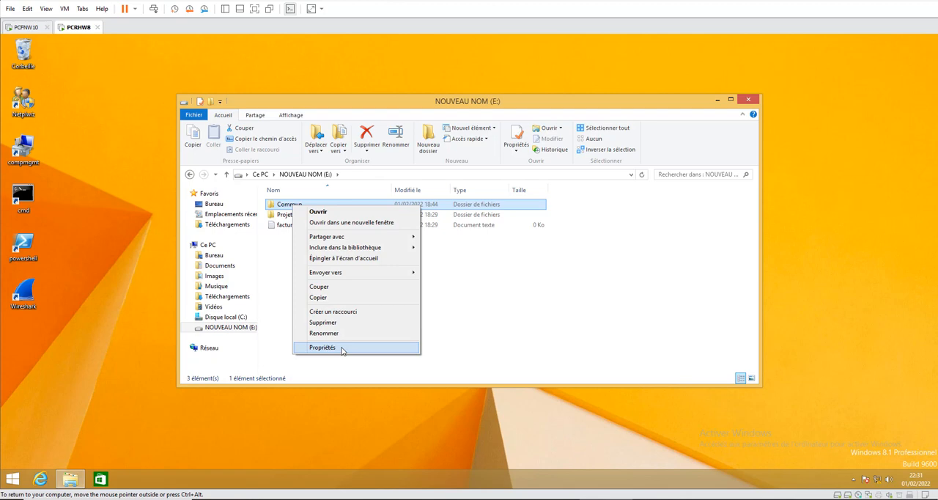
{"action": "left_click", "coordinate": [341, 349]}
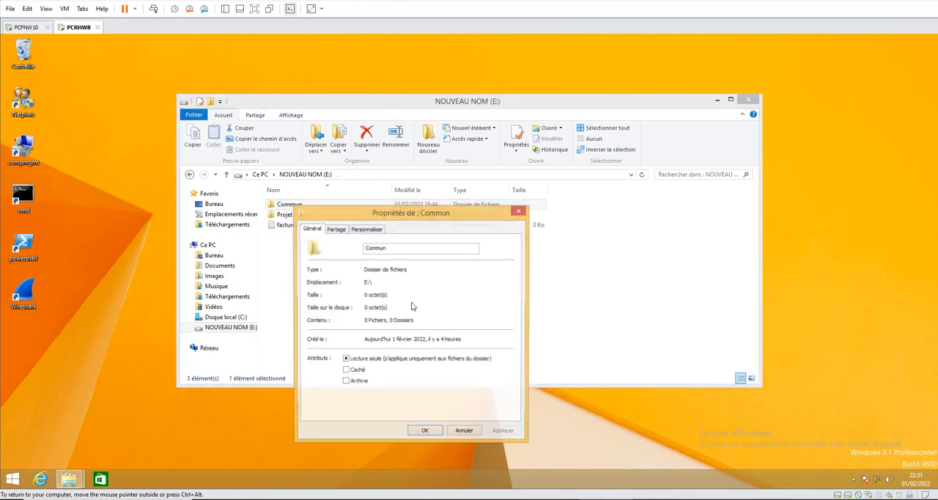
{"action": "left_click", "coordinate": [339, 230]}
{"action": "left_click", "coordinate": [366, 348]}
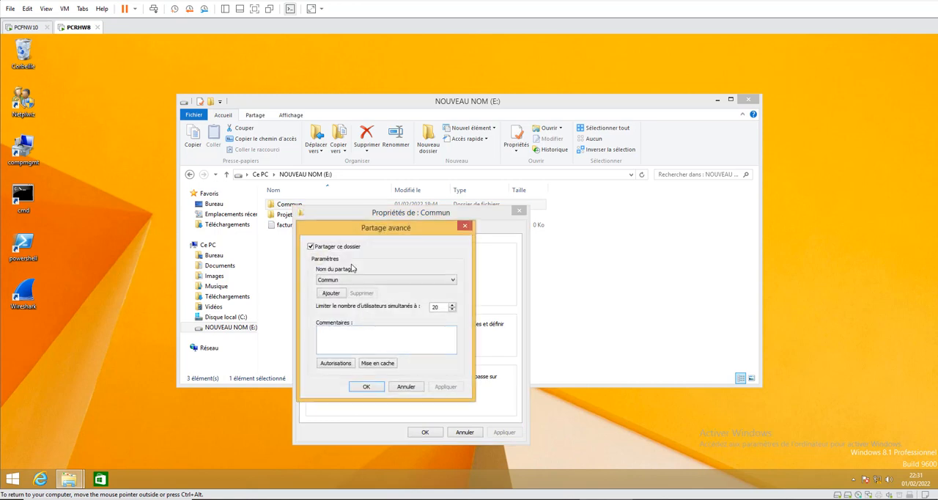
- Turn off sharing for the Commun folder and confirm the advanced sharing settings
{"action": "left_click_drag", "start_coordinate": [322, 230], "coordinate": [352, 167]}
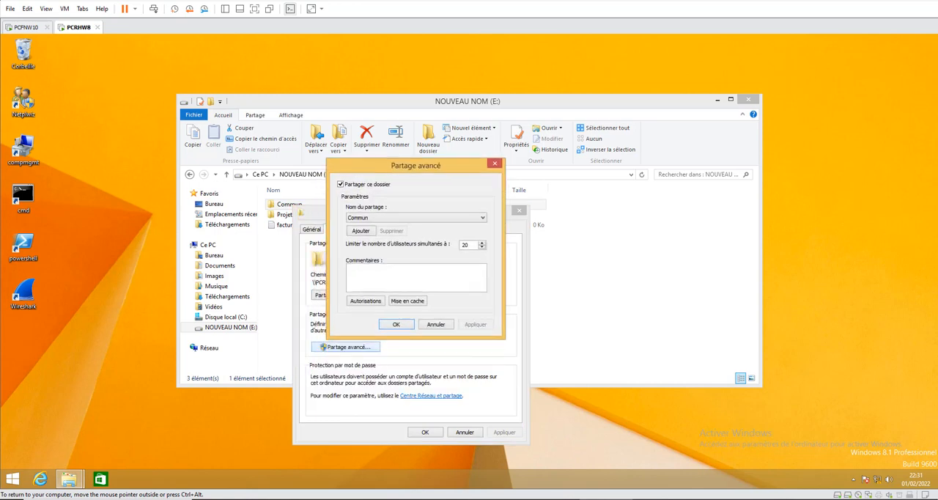
{"action": "left_click", "coordinate": [372, 218]}
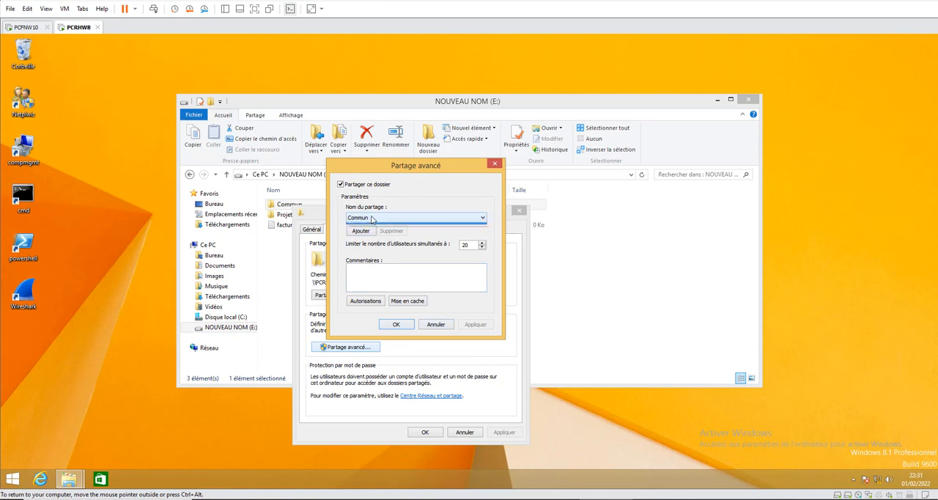
{"action": "left_click", "coordinate": [372, 218]}
{"action": "left_click", "coordinate": [354, 185]}
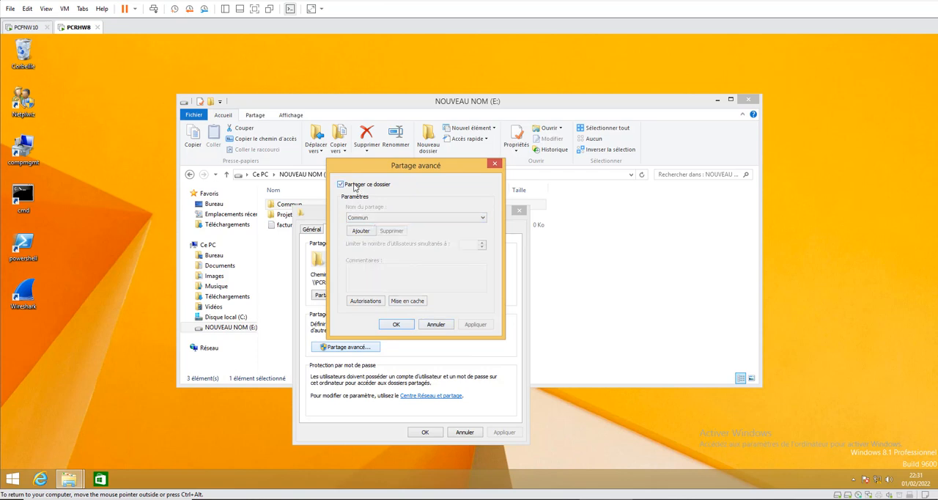
{"action": "left_click", "coordinate": [396, 324]}
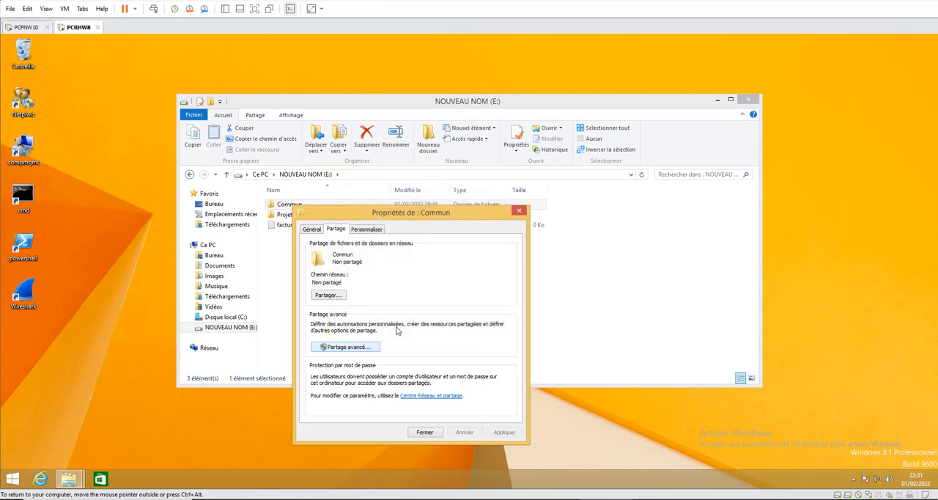
- Share the Commun folder under the hidden share name Commun$, open its share permissions, and apply the sharing settings
{"action": "left_click", "coordinate": [341, 348]}
{"action": "left_click", "coordinate": [311, 246]}
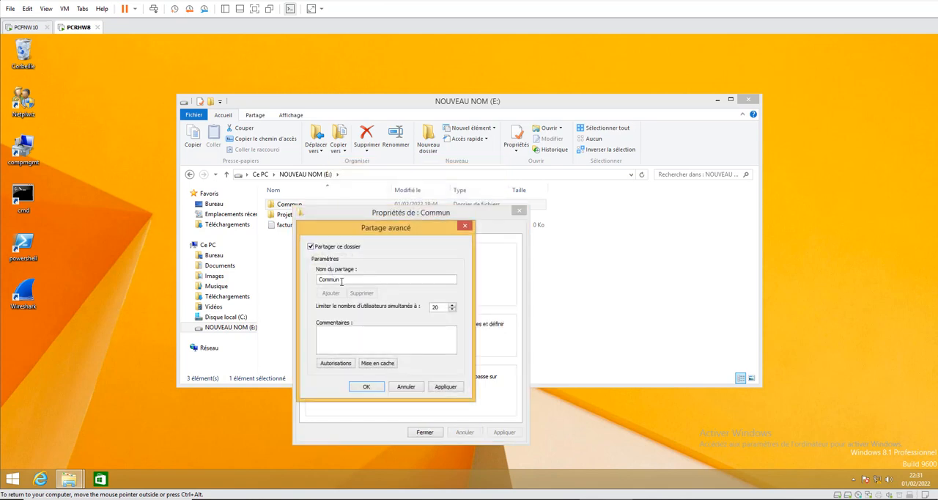
{"action": "left_click", "coordinate": [341, 281]}
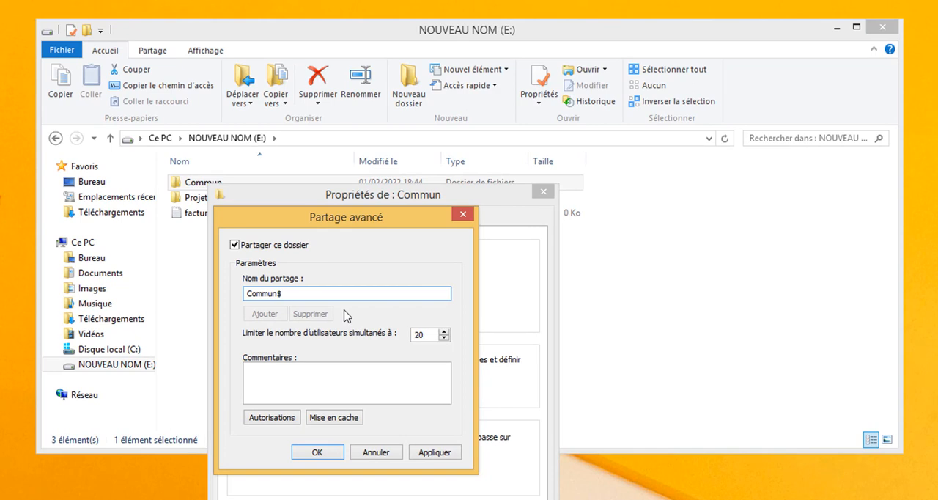
{"action": "left_click", "coordinate": [272, 417]}
{"action": "left_click", "coordinate": [410, 499]}
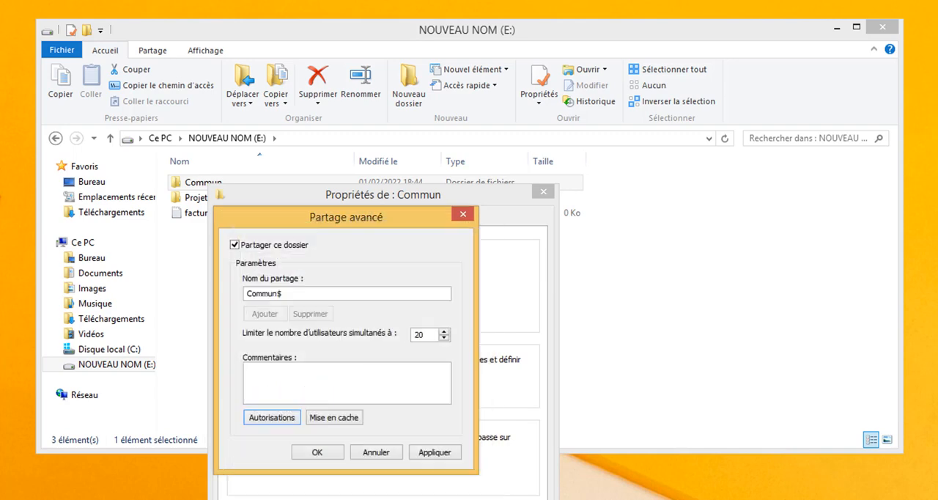
{"action": "left_click", "coordinate": [436, 454]}
{"action": "left_click", "coordinate": [327, 455]}
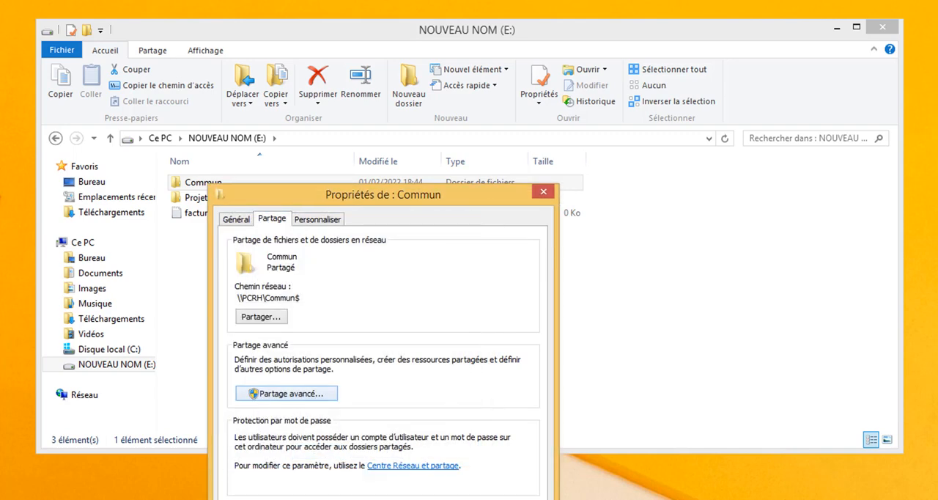
- Close the Commun folder's properties and display the network computers in File Explorer on the PCFNW10 machine
{"action": "left_click", "coordinate": [425, 456]}
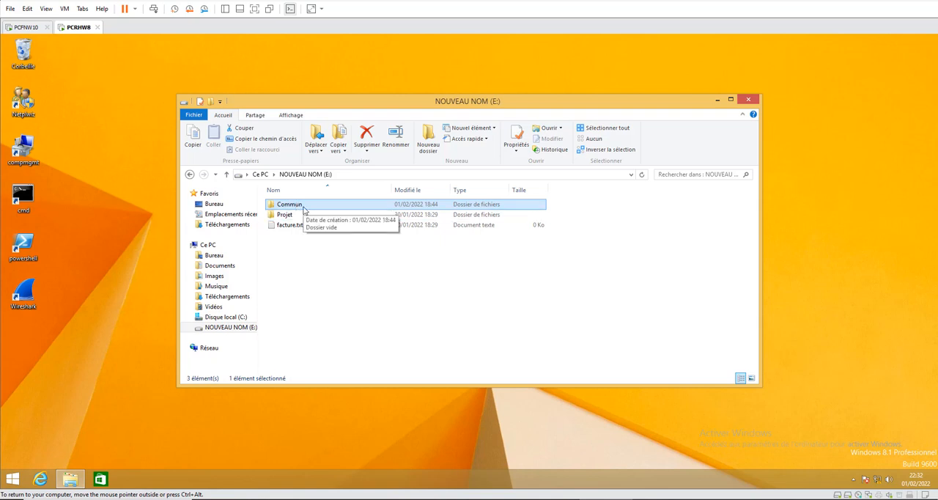
{"action": "left_click", "coordinate": [22, 28]}
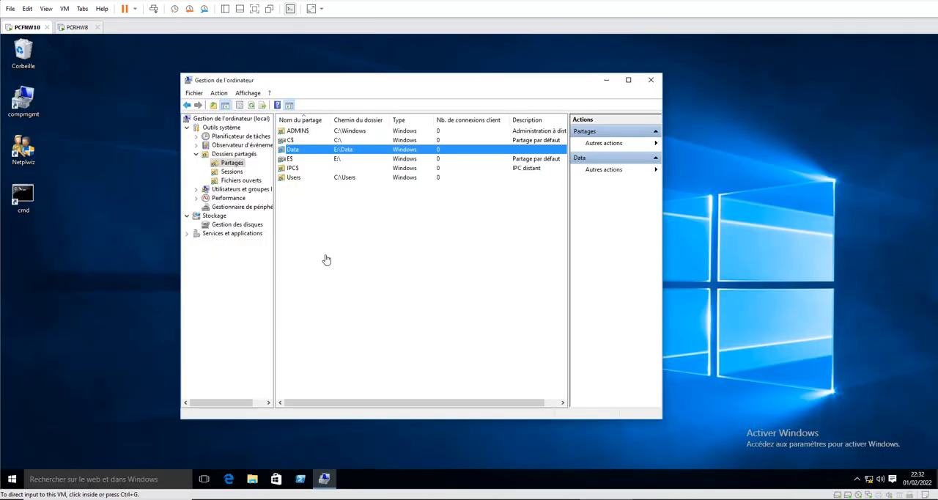
{"action": "left_click", "coordinate": [254, 480]}
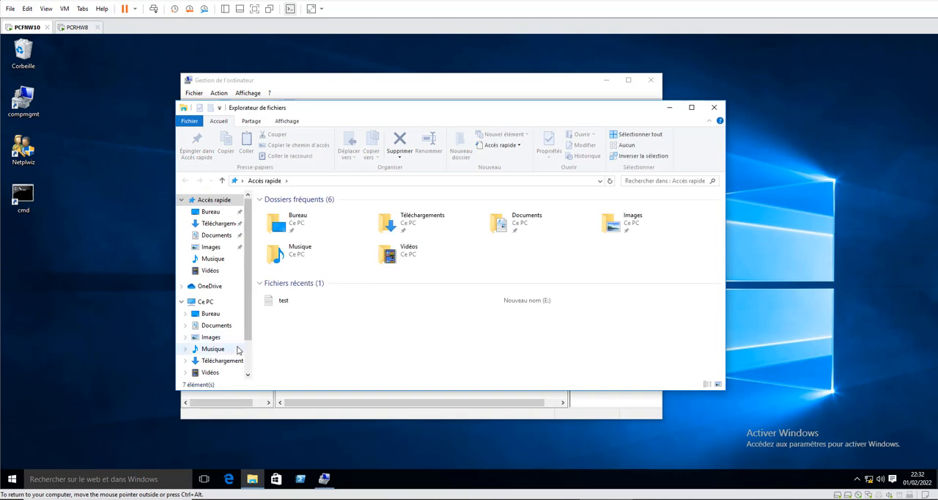
{"action": "scroll", "coordinate": [199, 364], "scroll_direction": "down", "scroll_amount": 2}
{"action": "left_click", "coordinate": [200, 363]}
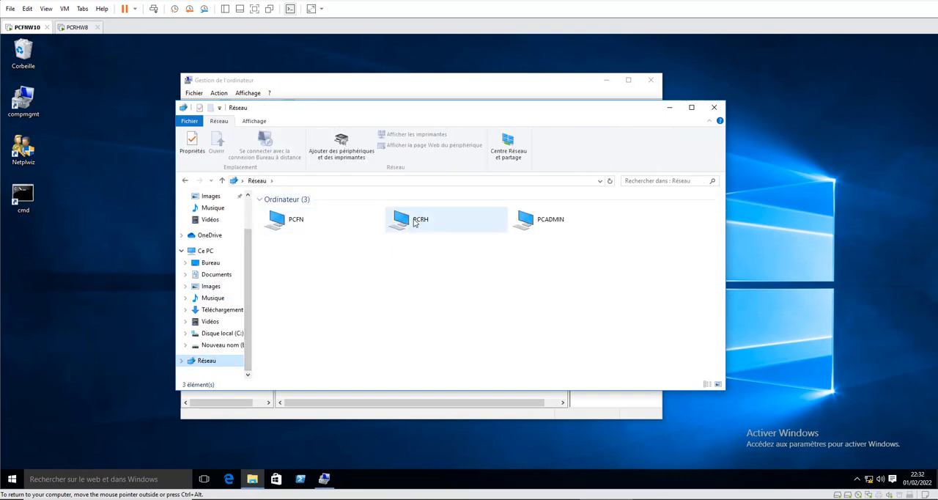
- Try to open the PCRH computer from the list of network computers
{"action": "double_click", "coordinate": [415, 222]}
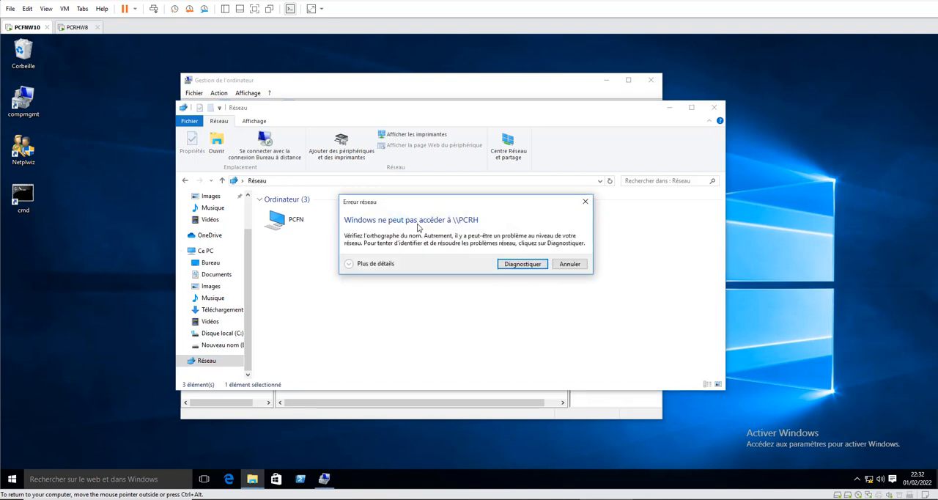
{"action": "left_click", "coordinate": [562, 268]}
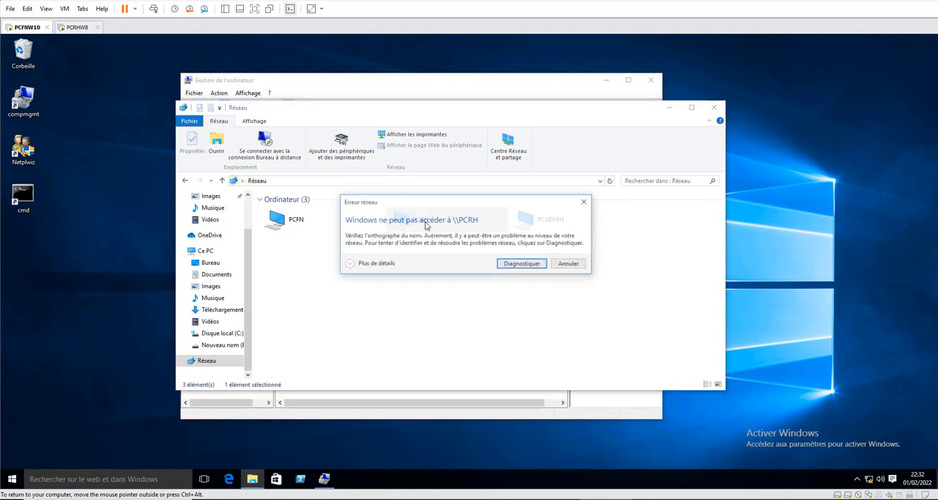
{"action": "left_click", "coordinate": [562, 268]}
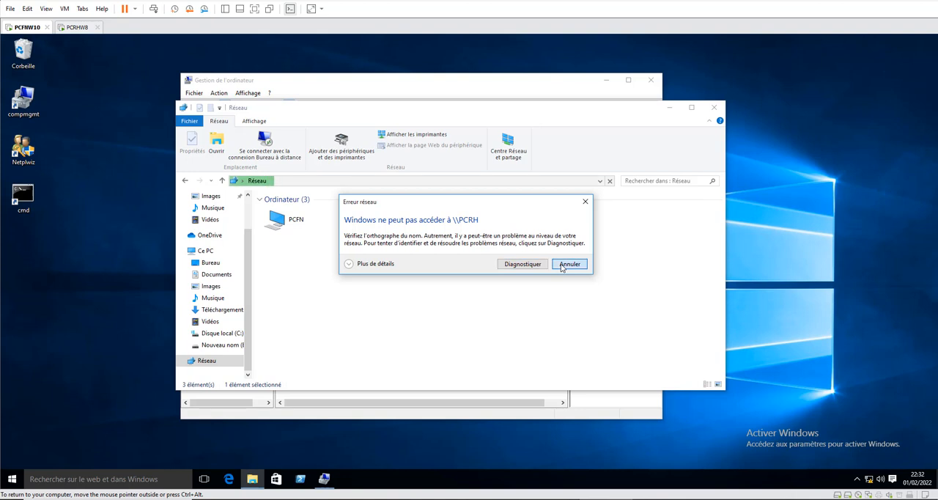
{"action": "double_click", "coordinate": [428, 223]}
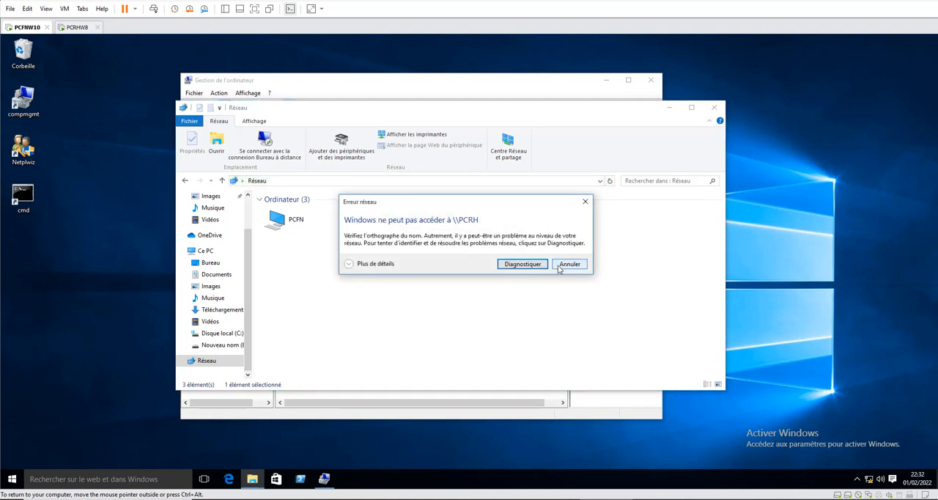
{"action": "left_click", "coordinate": [560, 267]}
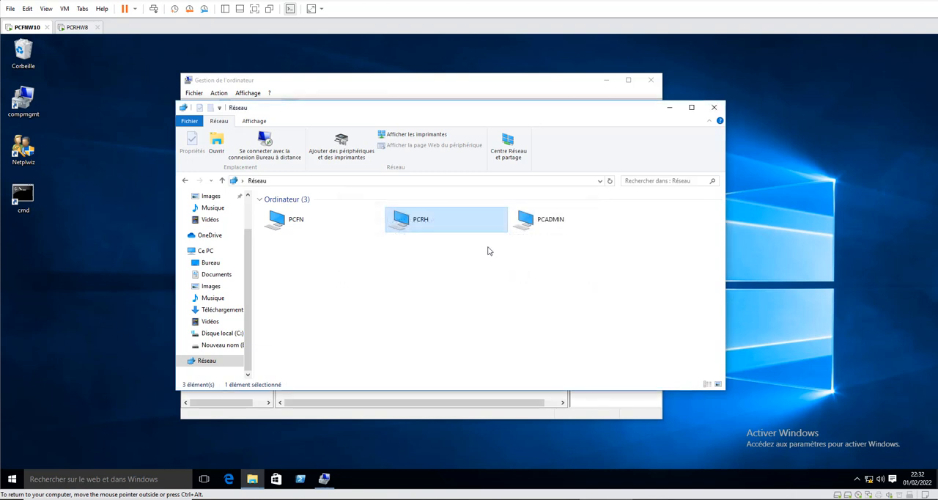
{"action": "double_click", "coordinate": [416, 222]}
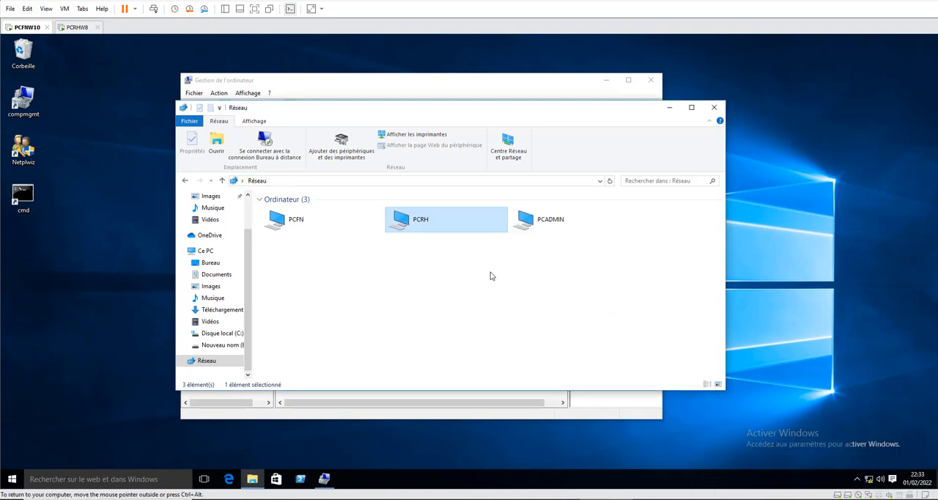
- Open the PCRH network computer and sign in as user1 with the account password
{"action": "double_click", "coordinate": [406, 220]}
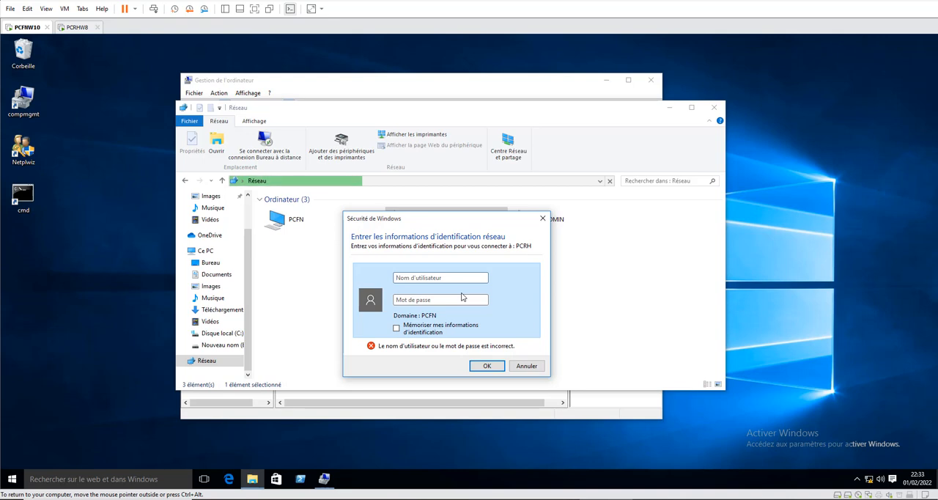
{"action": "type", "text": "user1"}
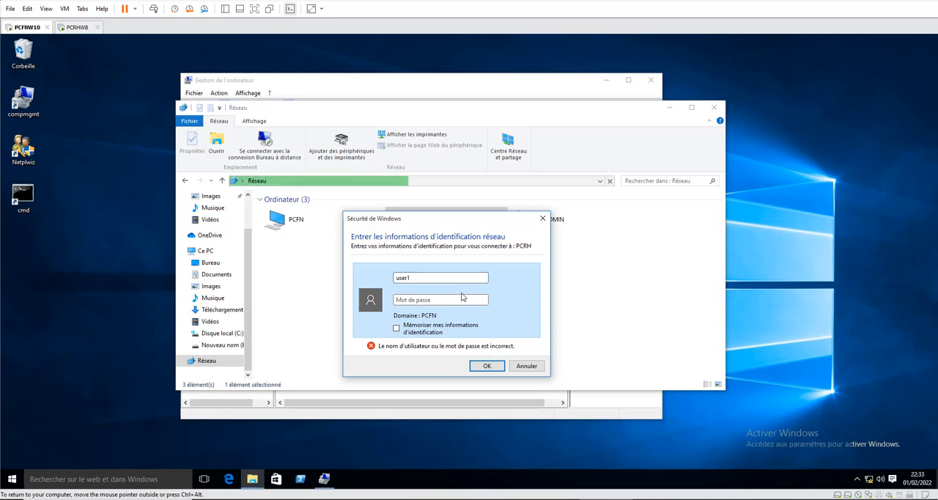
{"action": "type", "text": "•••••"}
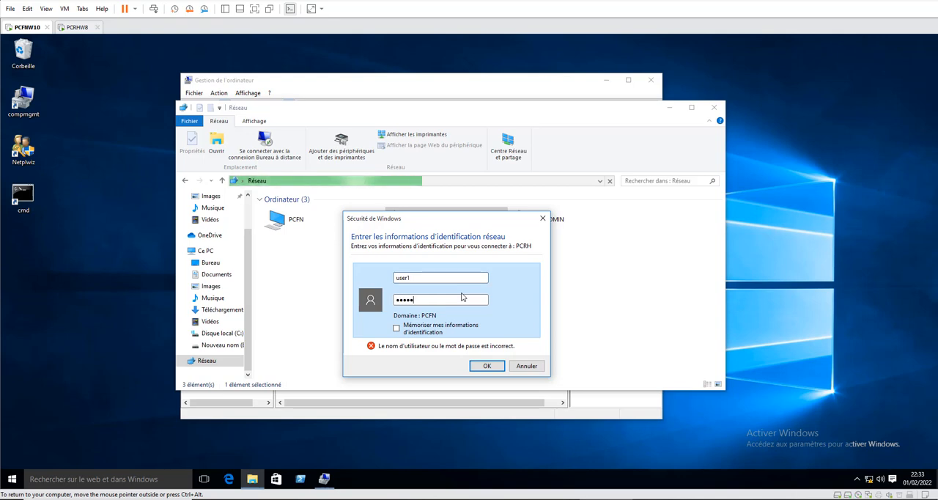
{"action": "left_click", "coordinate": [480, 366]}
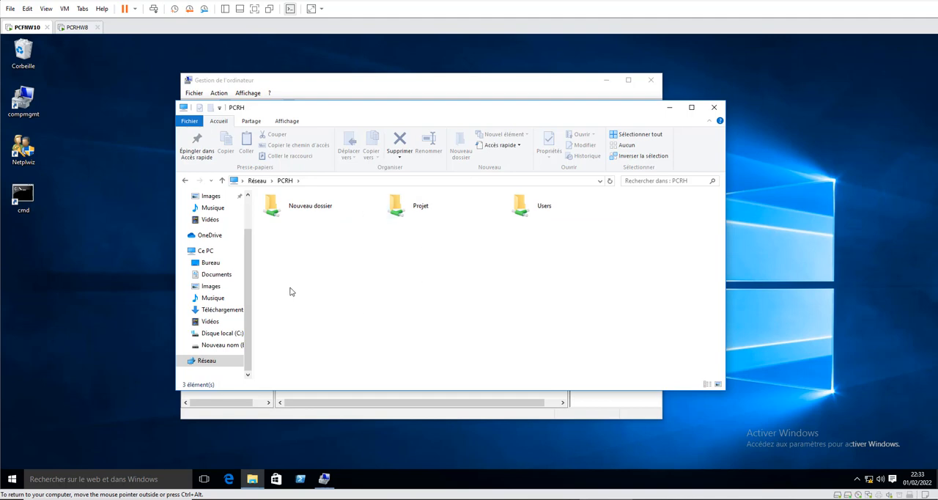
- Access the hidden share through the UNC path \\PCRH\commun$, select its full path, and close the File Explorer window
{"action": "left_click", "coordinate": [315, 185]}
{"action": "left_click", "coordinate": [275, 180]}
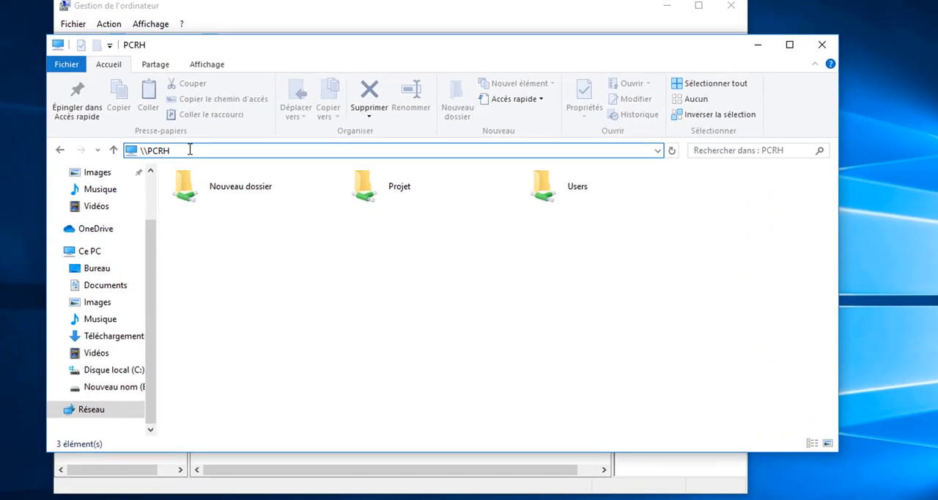
{"action": "type", "text": "\\"}
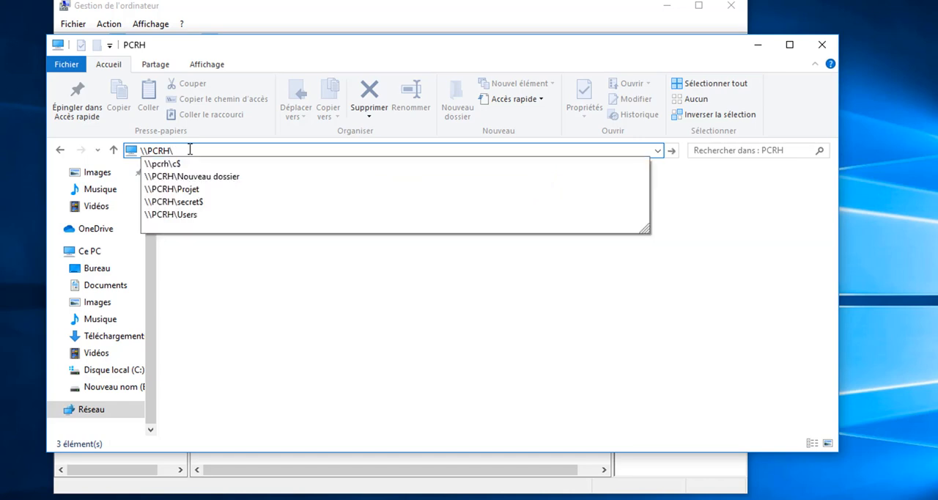
{"action": "type", "text": "c"}
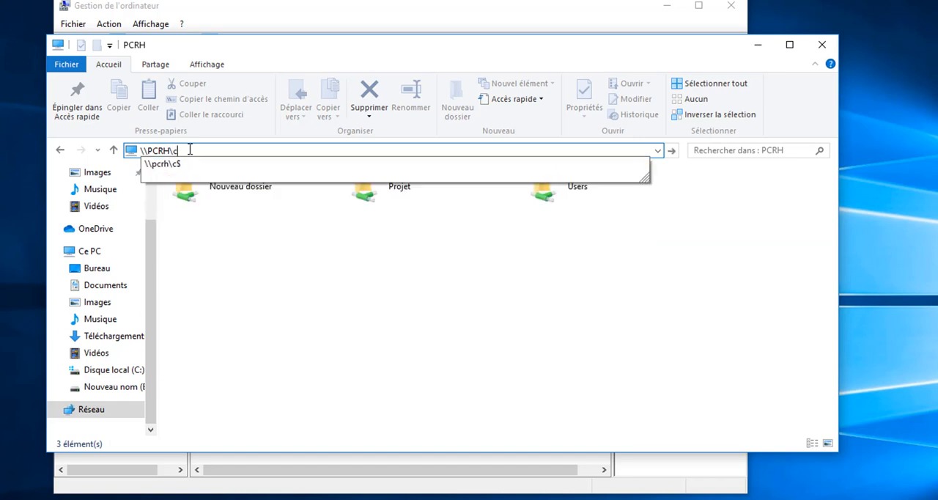
{"action": "type", "text": "ommun"}
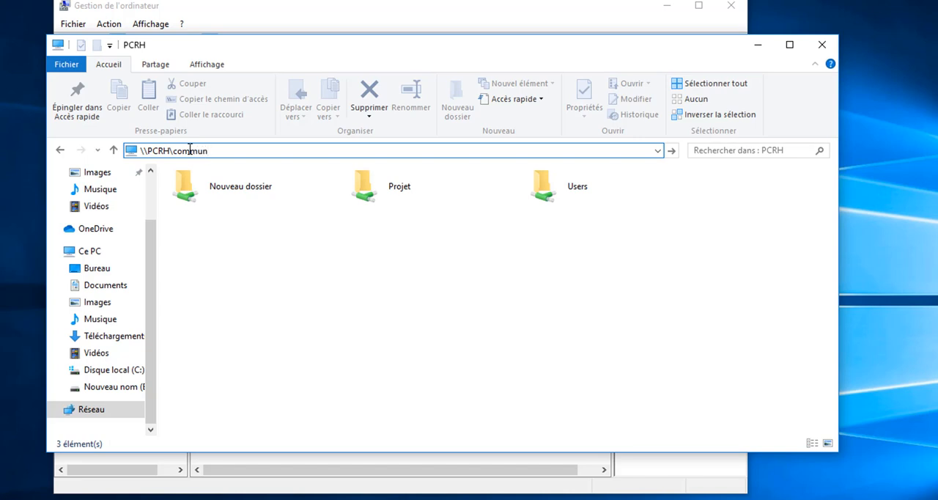
{"action": "key", "text": "BackSpace"}
{"action": "key", "text": "BackSpace"}
{"action": "key", "text": "BackSpace"}
{"action": "key", "text": "BackSpace"}
{"action": "key", "text": "BackSpace"}
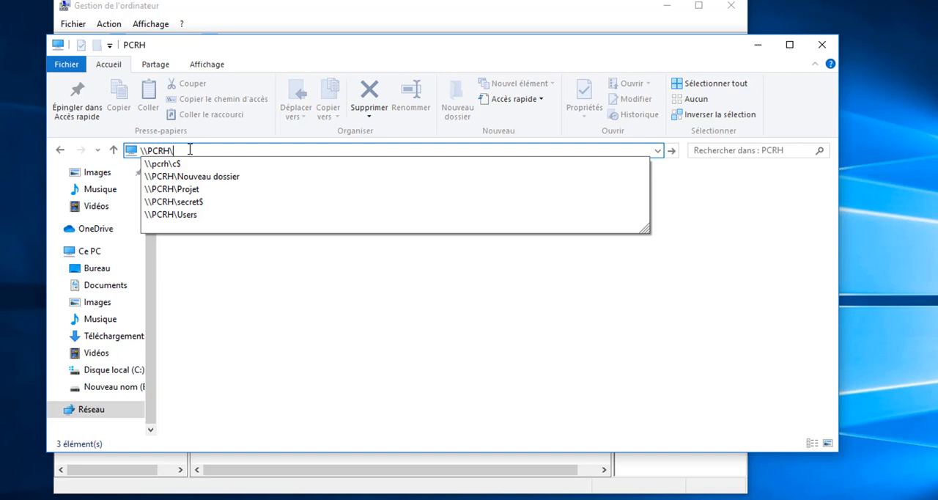
{"action": "type", "text": "commun$"}
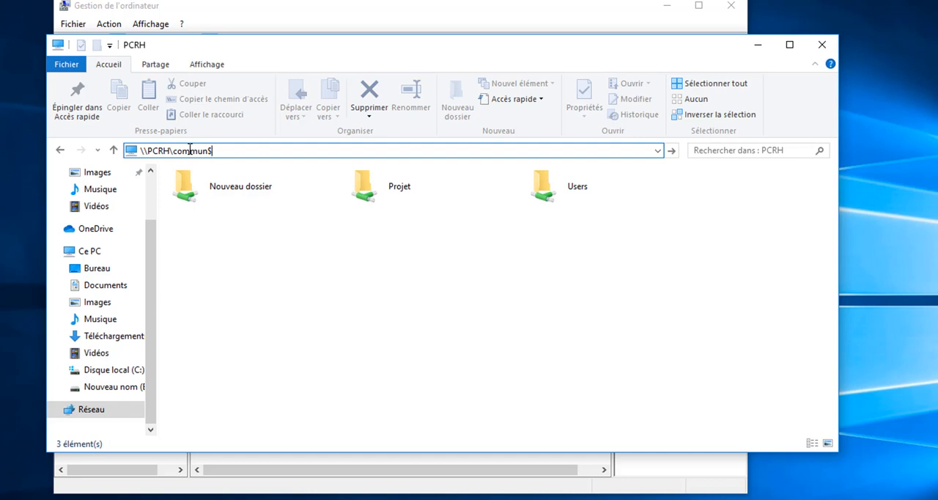
{"action": "key", "text": "Return"}
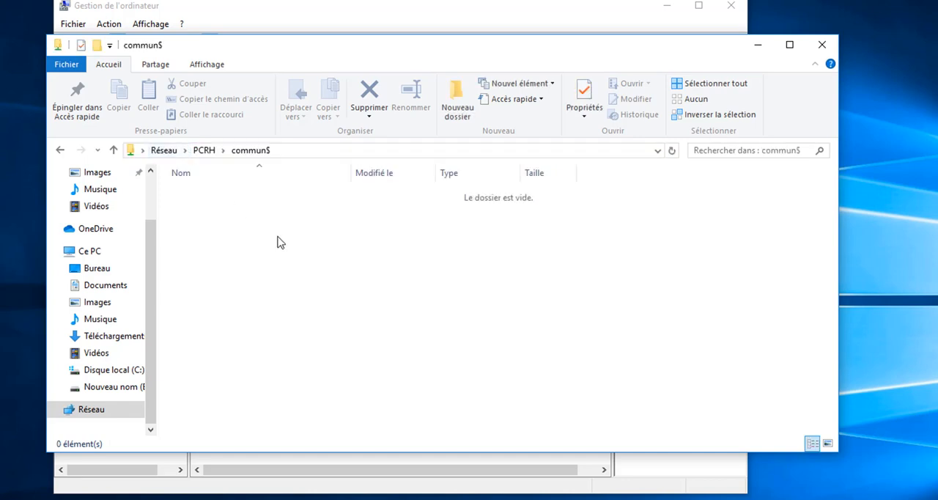
{"action": "left_click", "coordinate": [277, 153]}
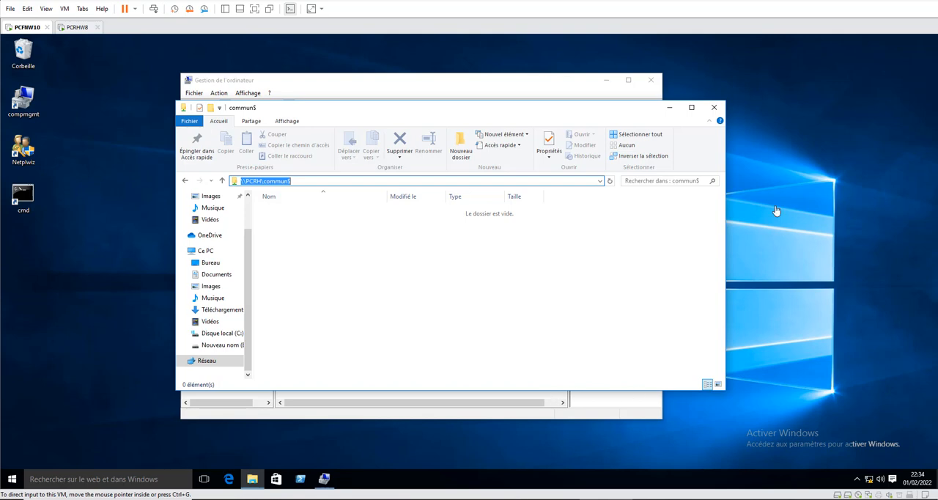
{"action": "left_click", "coordinate": [714, 109]}
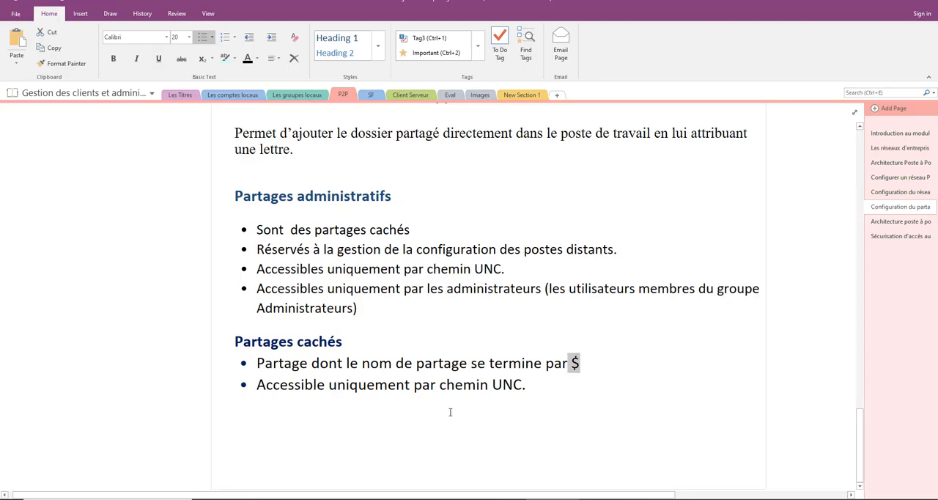
- Switch to the OneNote page and highlight the "Lecteur réseau ou lecteur mappé" heading while reviewing the section
{"action": "scroll", "coordinate": [448, 407], "scroll_direction": "up", "scroll_amount": 5}
{"action": "scroll", "coordinate": [445, 406], "scroll_direction": "down", "scroll_amount": 2}
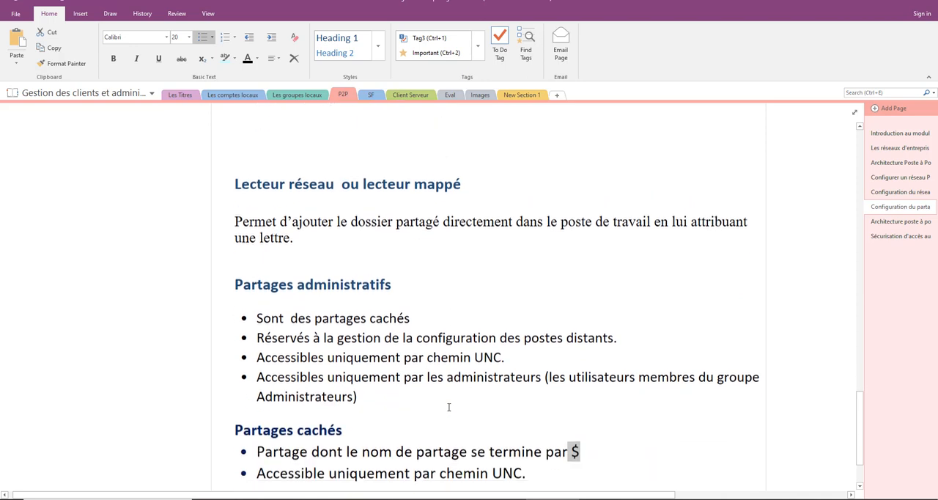
{"action": "left_click_drag", "start_coordinate": [234, 184], "coordinate": [465, 184]}
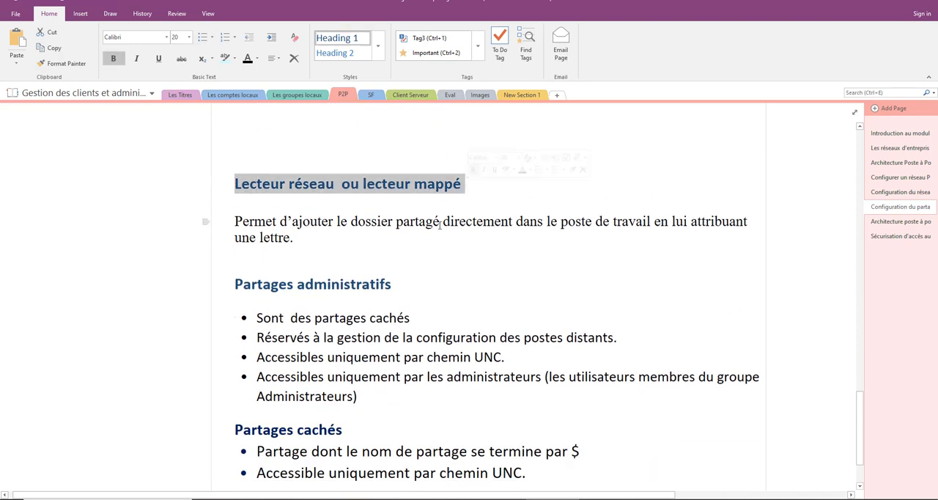
{"action": "scroll", "coordinate": [432, 228], "scroll_direction": "down", "scroll_amount": 1}
{"action": "left_click", "coordinate": [372, 219]}
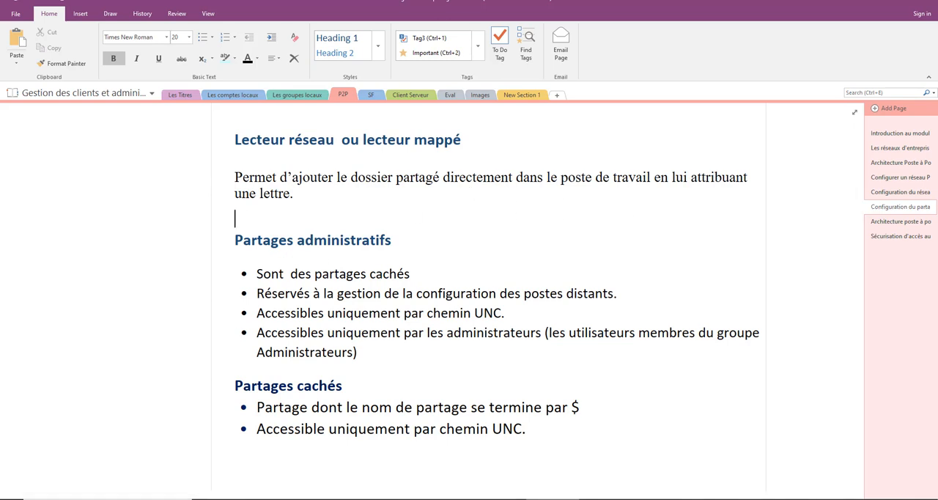
- Return to the PCFNW10 virtual machine, view the shared folders of PCRH over the network, and go back to the computer list
{"action": "key", "text": "alt+Tab"}
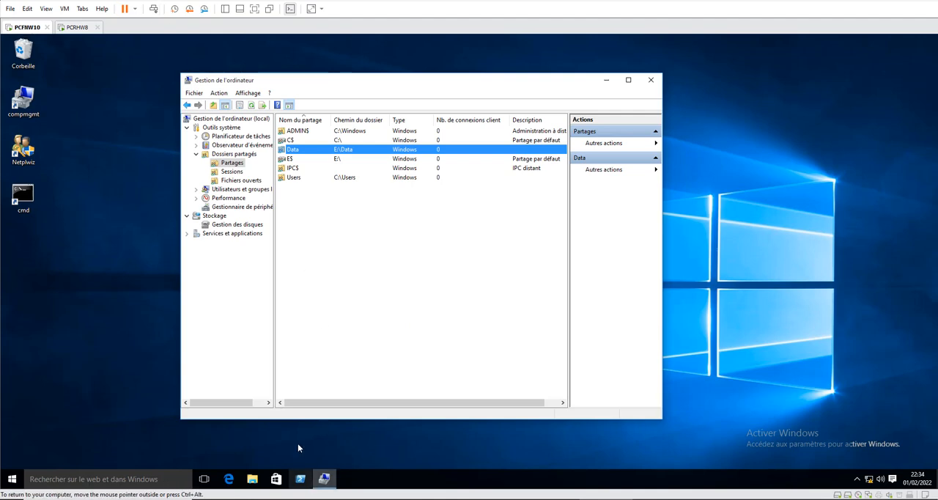
{"action": "left_click", "coordinate": [252, 478]}
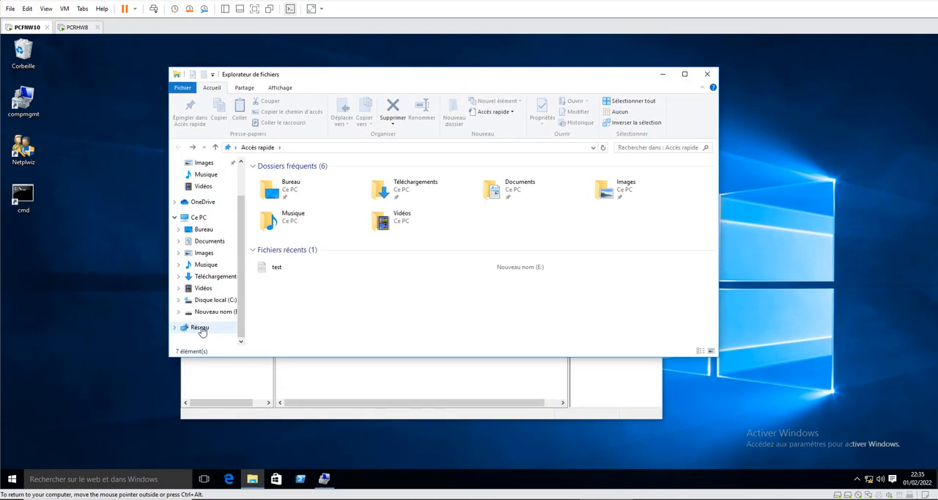
{"action": "left_click", "coordinate": [199, 329]}
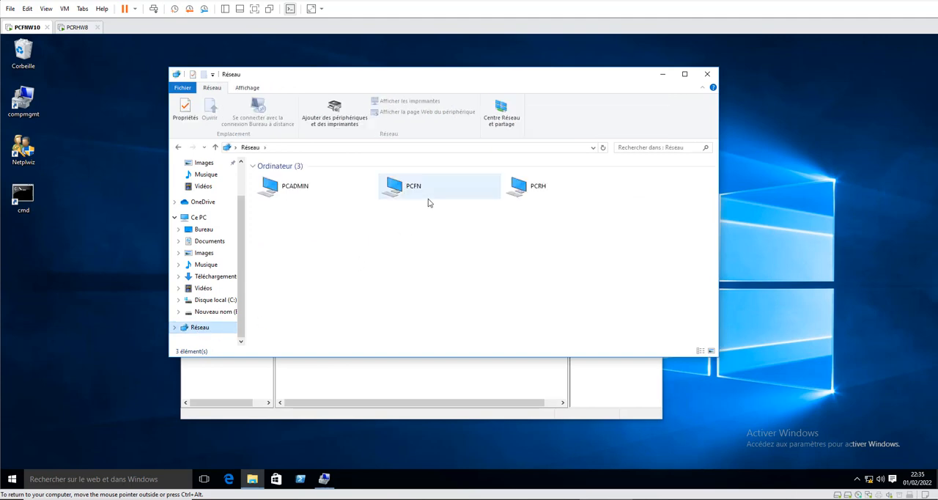
{"action": "double_click", "coordinate": [521, 187]}
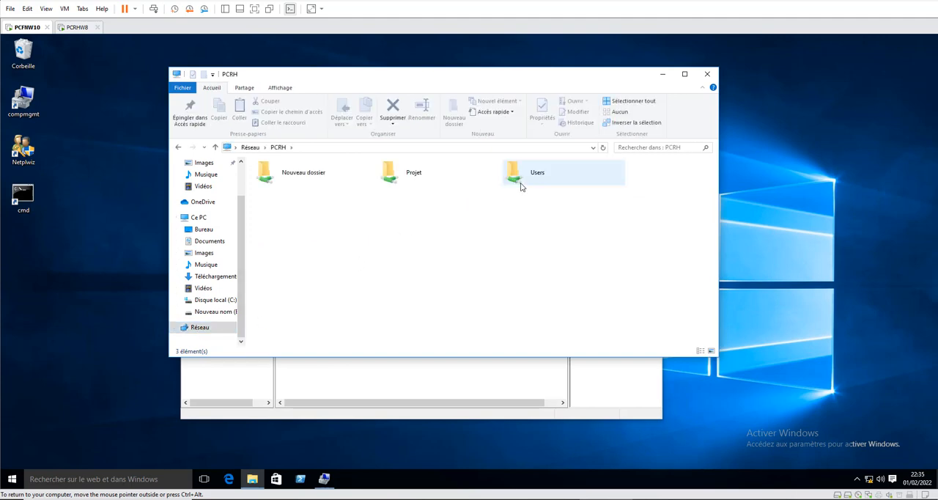
{"action": "left_click", "coordinate": [178, 147]}
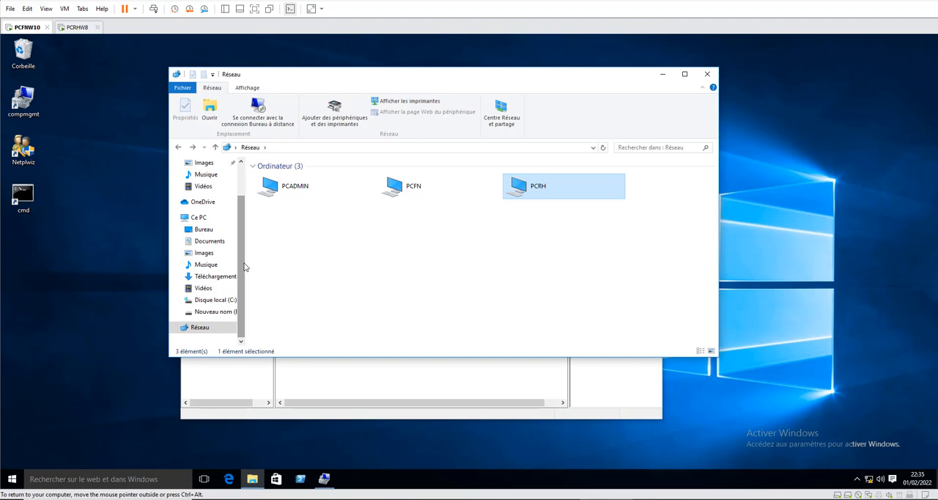
- Start connecting a network drive from the Réseau entry and assign it drive letter Z:
{"action": "right_click", "coordinate": [200, 329]}
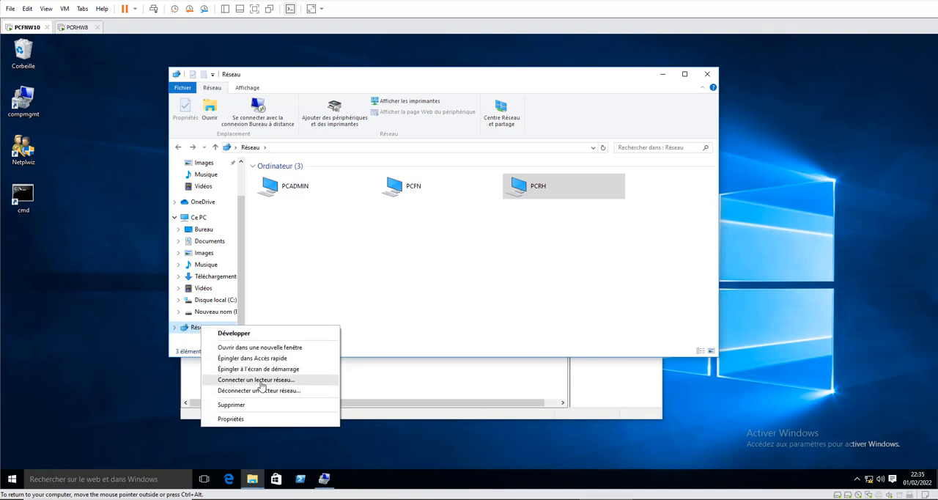
{"action": "left_click", "coordinate": [256, 380]}
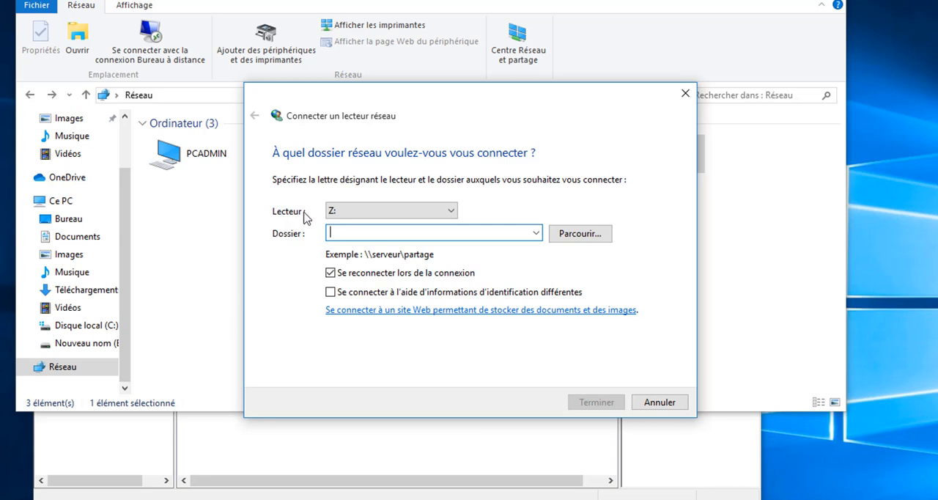
{"action": "left_click", "coordinate": [454, 214]}
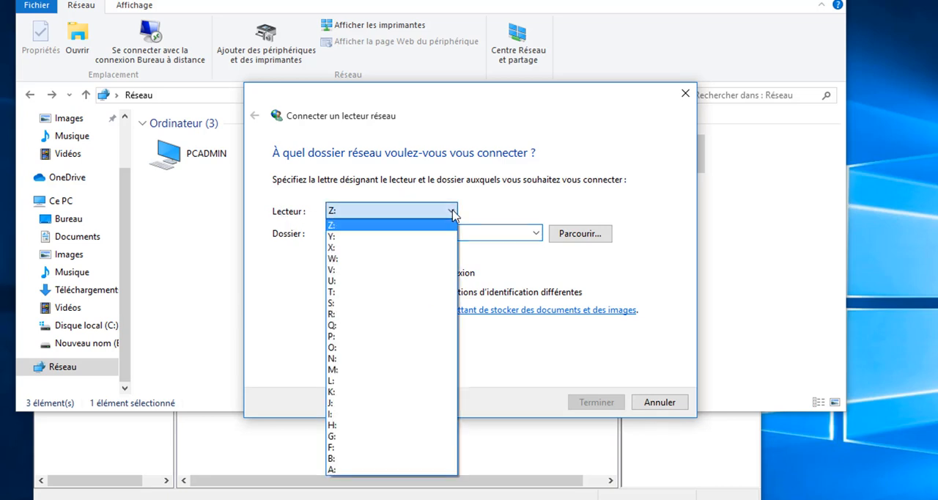
{"action": "left_click", "coordinate": [371, 211]}
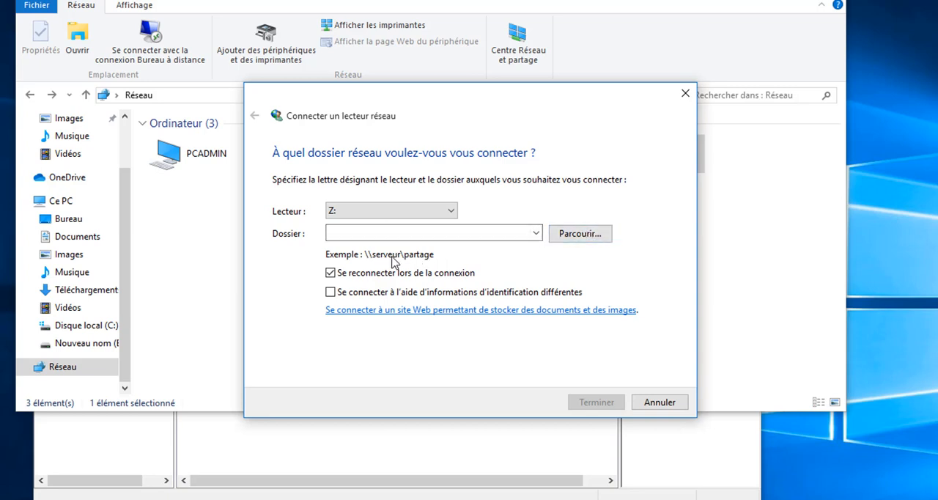
- Browse the network computers and choose the Projet shared folder on PCRH as the drive's target folder
{"action": "left_click", "coordinate": [569, 240]}
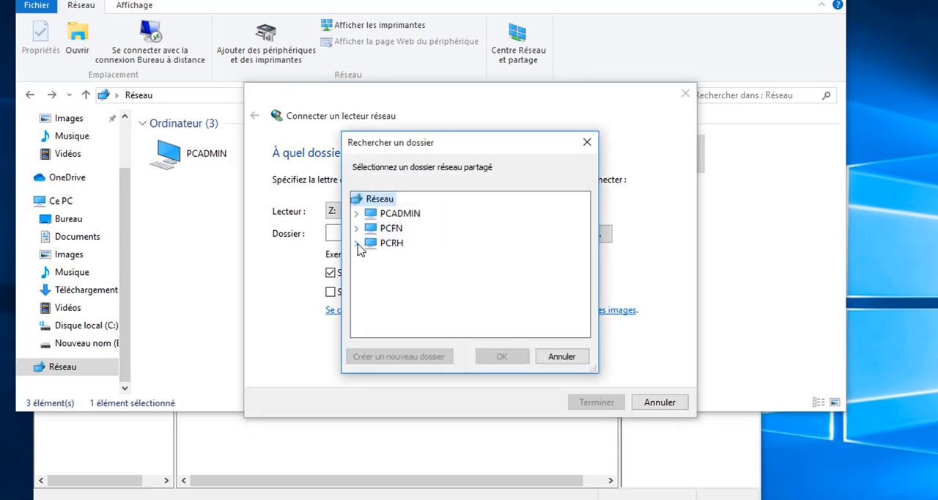
{"action": "left_click", "coordinate": [356, 244]}
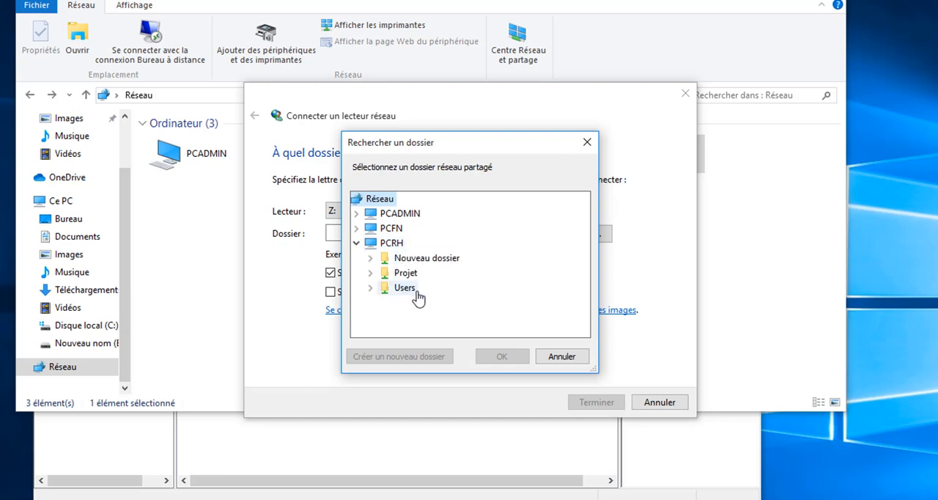
{"action": "left_click", "coordinate": [406, 274]}
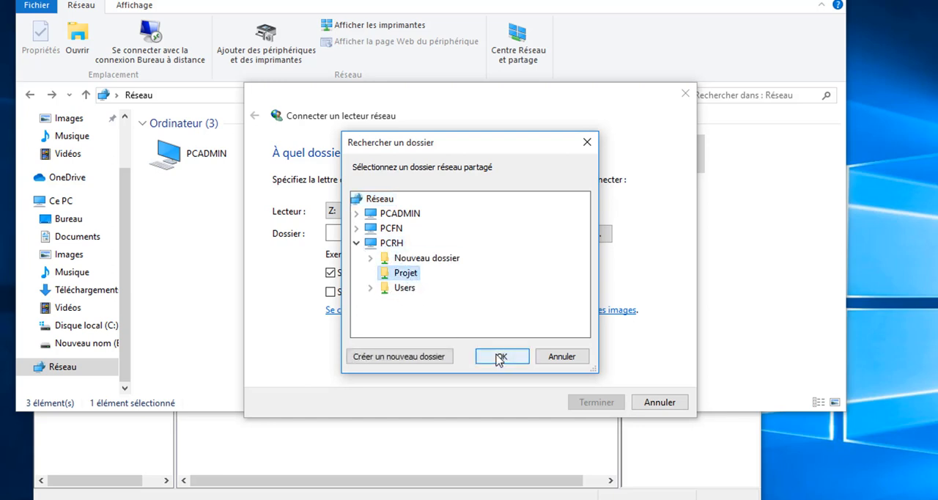
{"action": "left_click", "coordinate": [497, 357]}
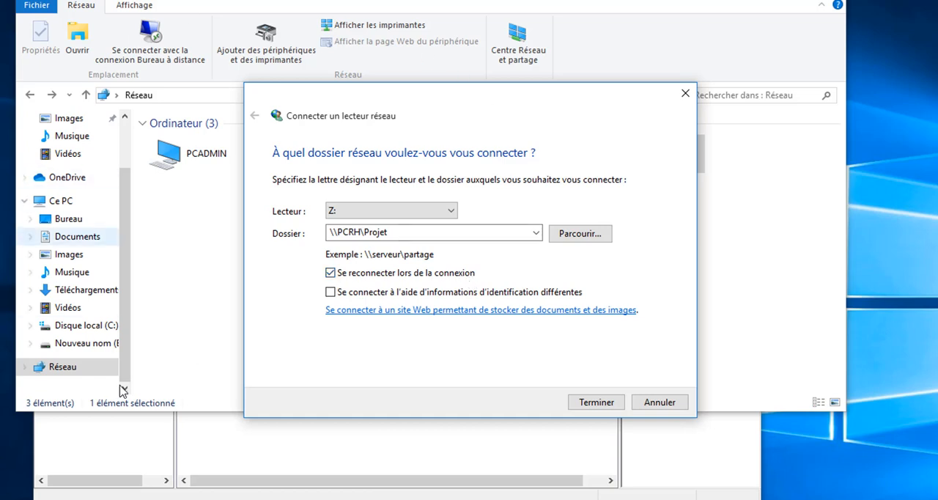
- Finish mapping \\PCRH\Projet with reconnection at sign-in enabled and no different credentials, and view the mapped drive in Ce PC
{"action": "left_click", "coordinate": [359, 236]}
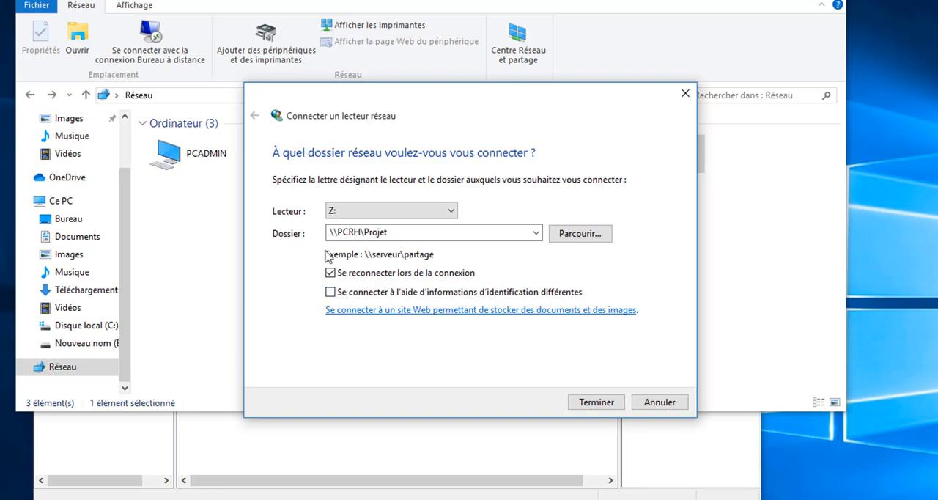
{"action": "left_click", "coordinate": [329, 292]}
{"action": "left_click", "coordinate": [329, 292]}
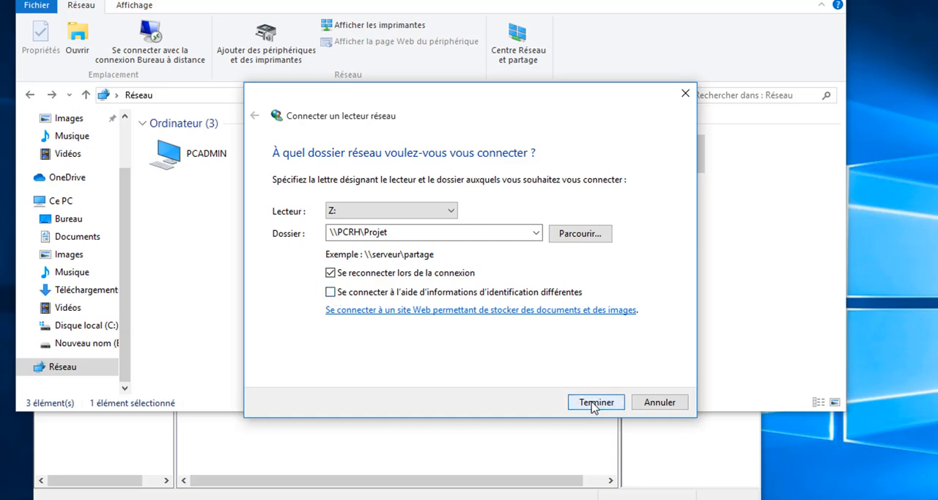
{"action": "left_click", "coordinate": [595, 403]}
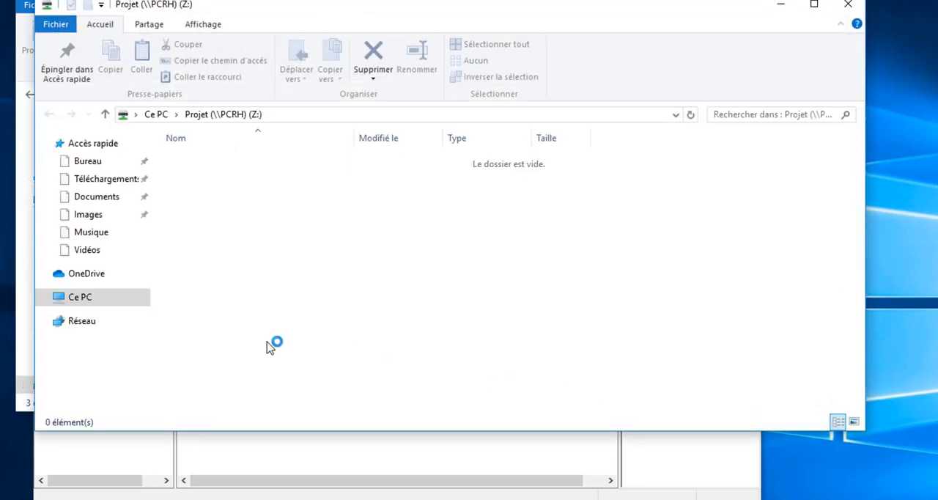
{"action": "left_click_drag", "start_coordinate": [145, 375], "coordinate": [144, 394]}
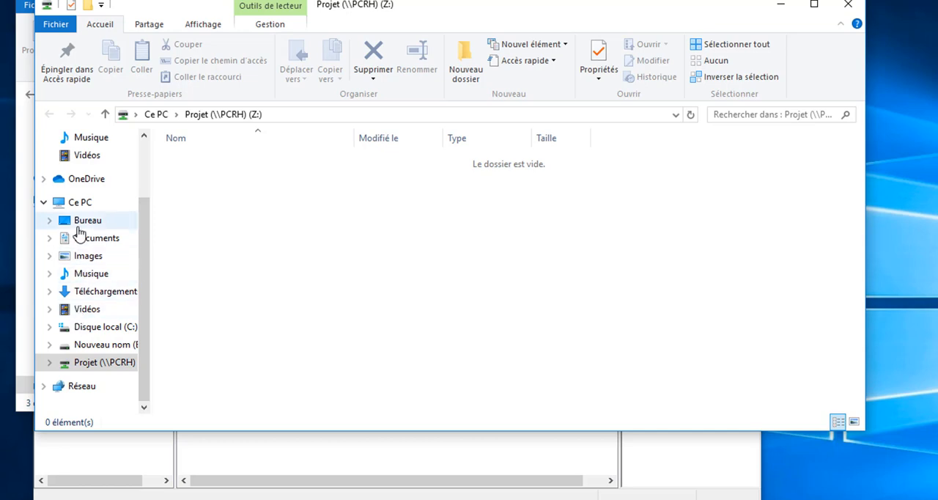
{"action": "left_click", "coordinate": [79, 203]}
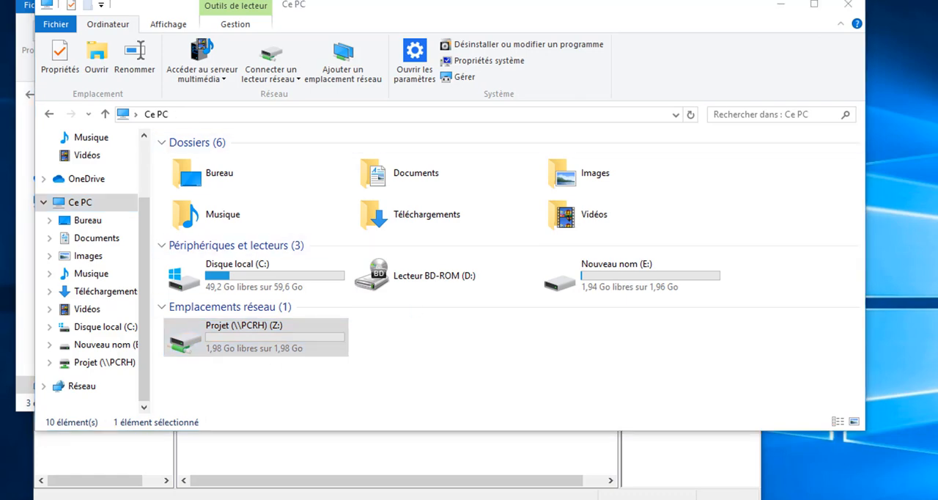
- Sign in to the PCFNW10 virtual machine as Admin with the account password
{"action": "key", "text": "super"}
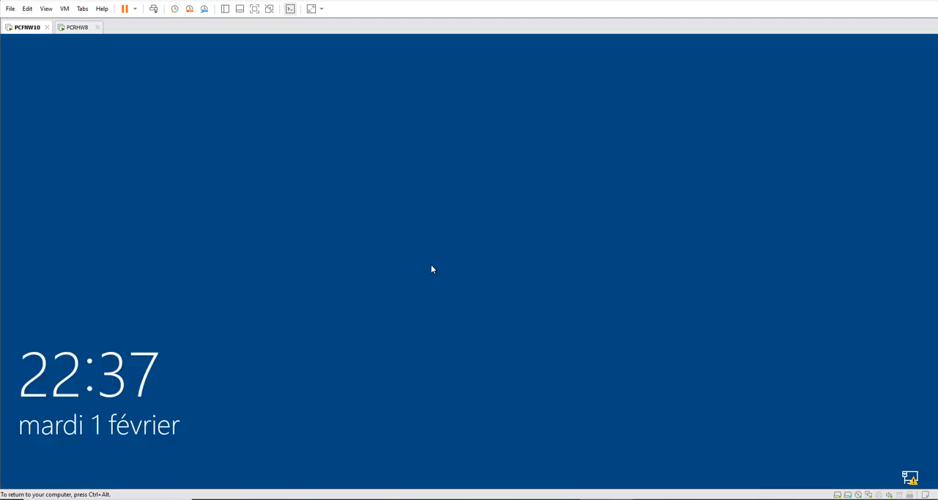
{"action": "left_click", "coordinate": [430, 265]}
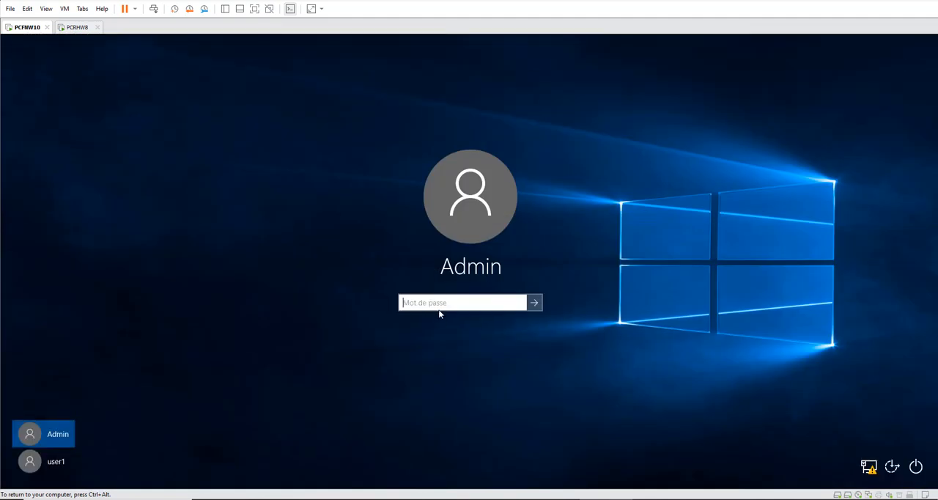
{"action": "type", "text": "•••••"}
{"action": "key", "text": "Return"}
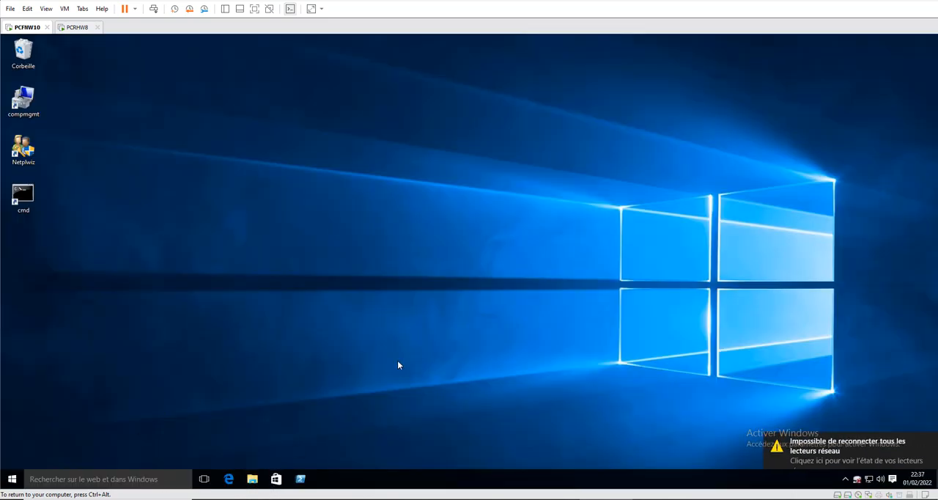
- Open File Explorer and access the mapped network drive Projet (\\PCRH) (Z:)
{"action": "key", "text": "super+e"}
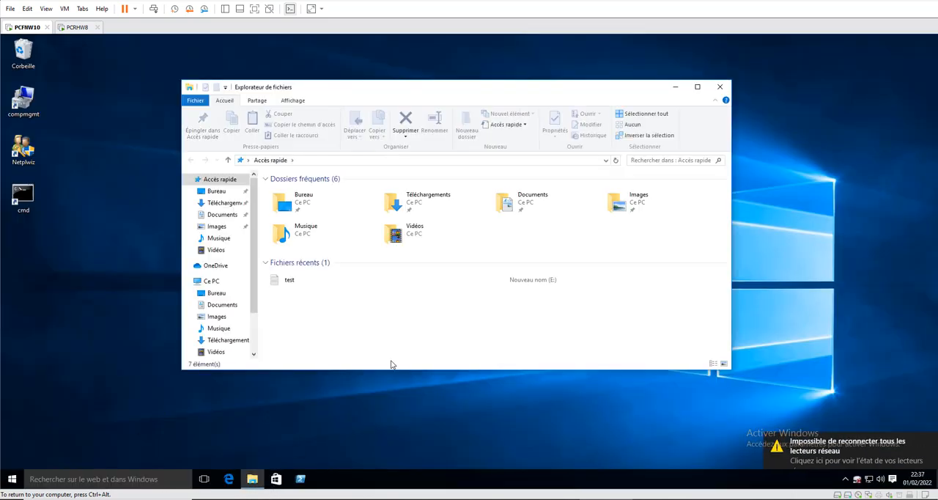
{"action": "left_click_drag", "start_coordinate": [254, 293], "coordinate": [256, 336]}
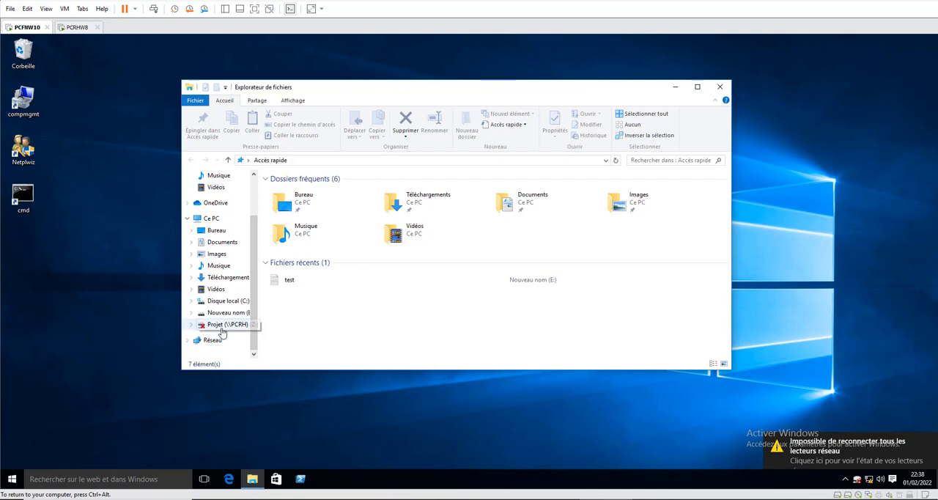
{"action": "left_click", "coordinate": [196, 325]}
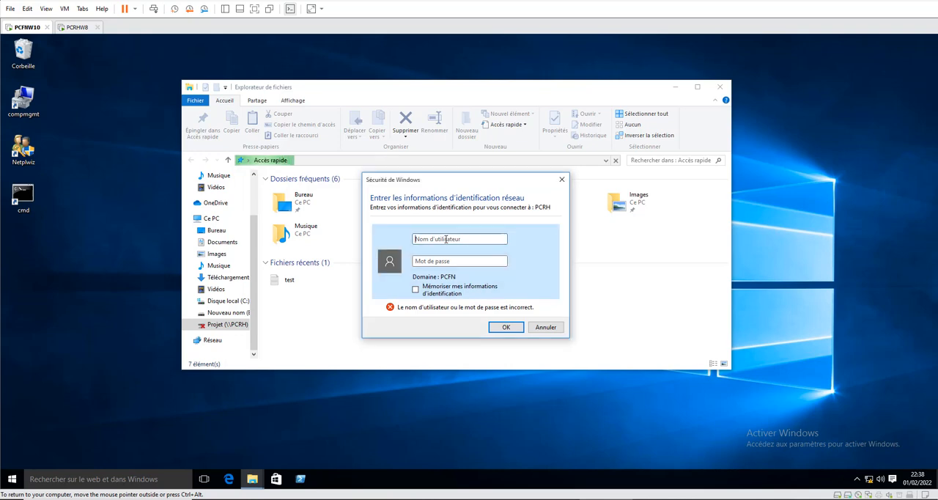
{"action": "type", "text": "admin"}
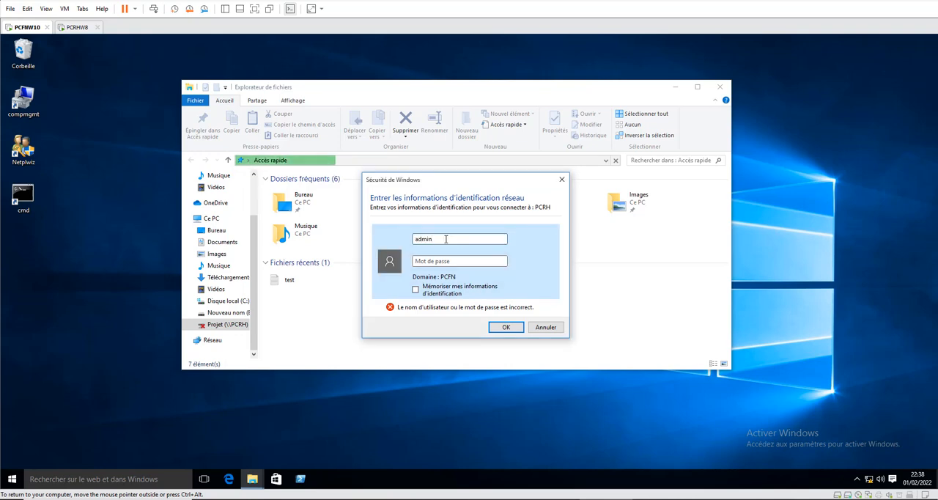
{"action": "key", "text": "BackSpace"}
{"action": "key", "text": "BackSpace"}
{"action": "key", "text": "BackSpace"}
- Authenticate to PCRH as user1 with the account password to open the mapped drive
{"action": "type", "text": "us"}
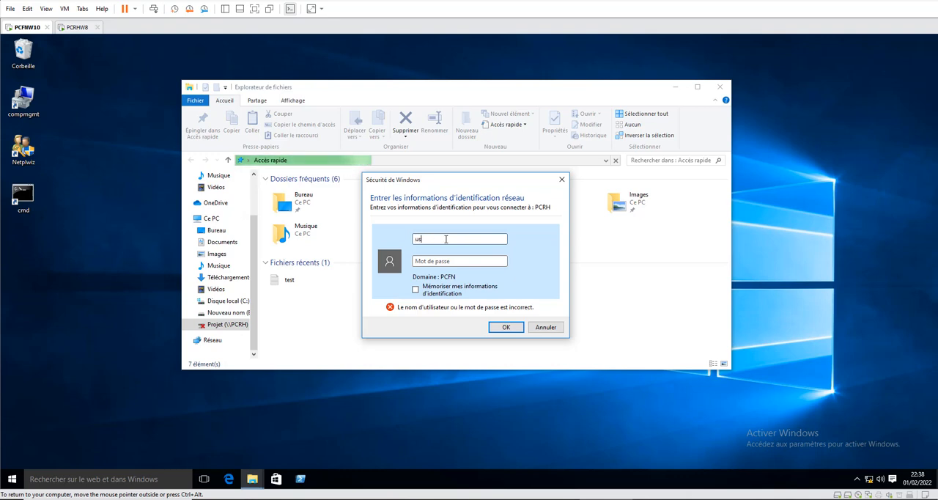
{"action": "type", "text": "er1"}
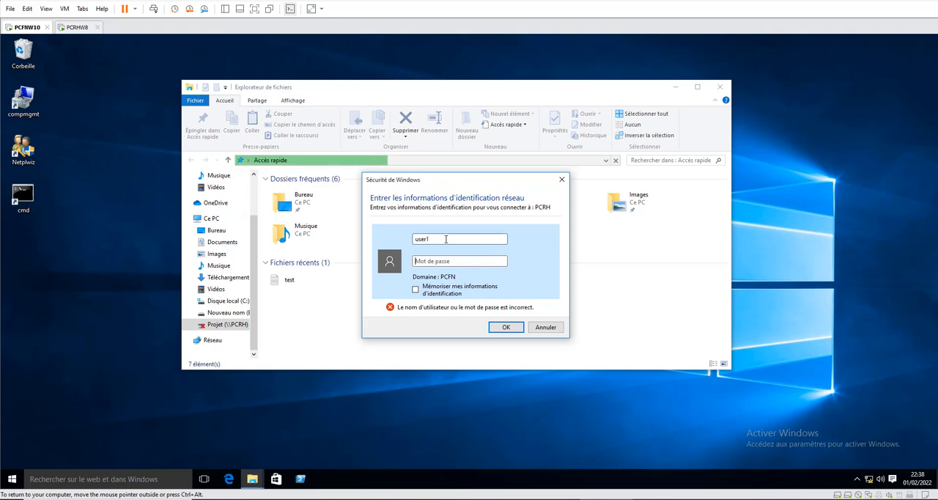
{"action": "key", "text": "Tab"}
{"action": "type", "text": "12345"}
{"action": "key", "text": "Return"}
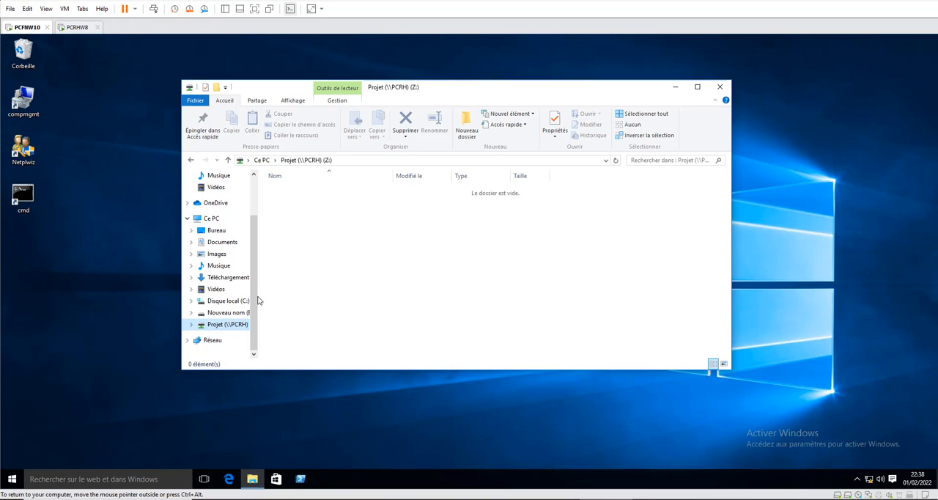
- Switch from the Admin session to the user1 account and sign in with its password
{"action": "left_click", "coordinate": [12, 481]}
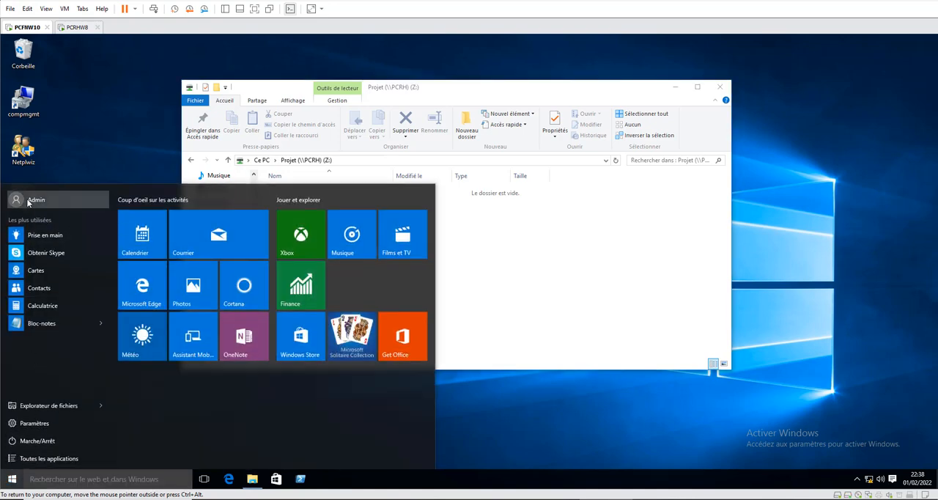
{"action": "left_click", "coordinate": [28, 203]}
{"action": "left_click", "coordinate": [16, 298]}
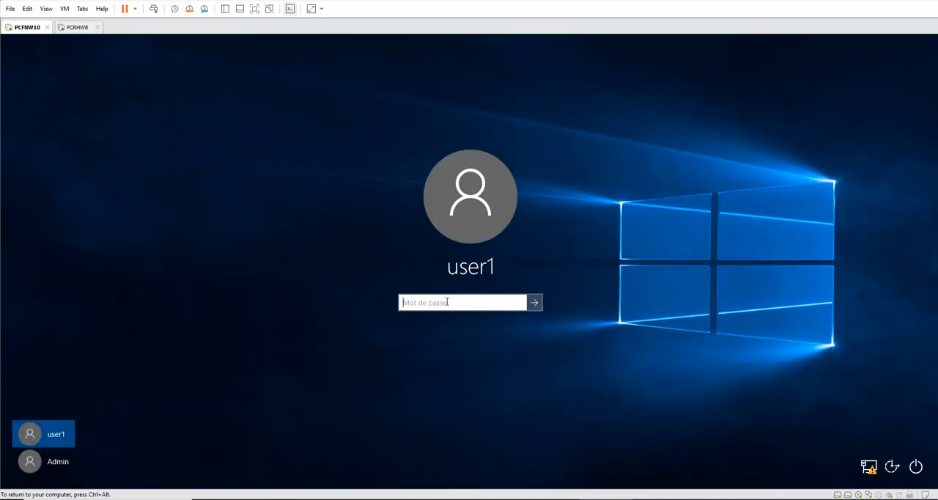
{"action": "type", "text": "•••••"}
{"action": "key", "text": "Return"}
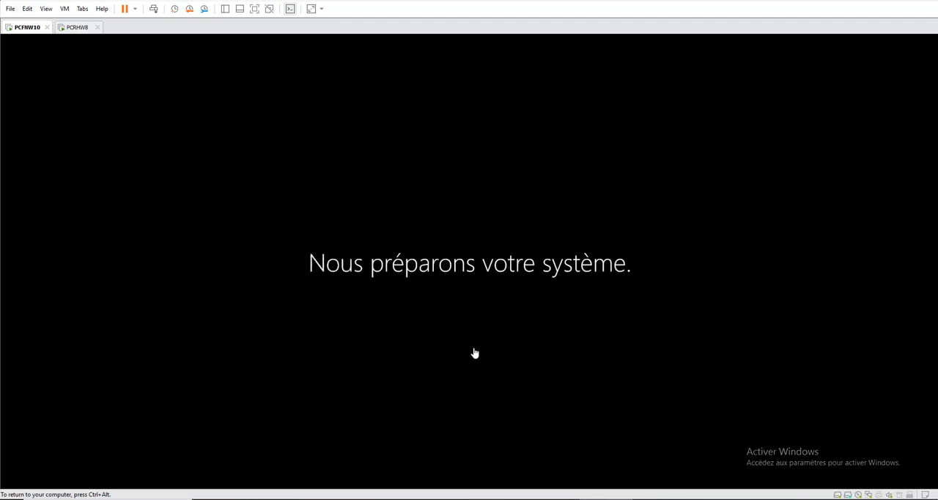
{"action": "left_click", "coordinate": [891, 463]}
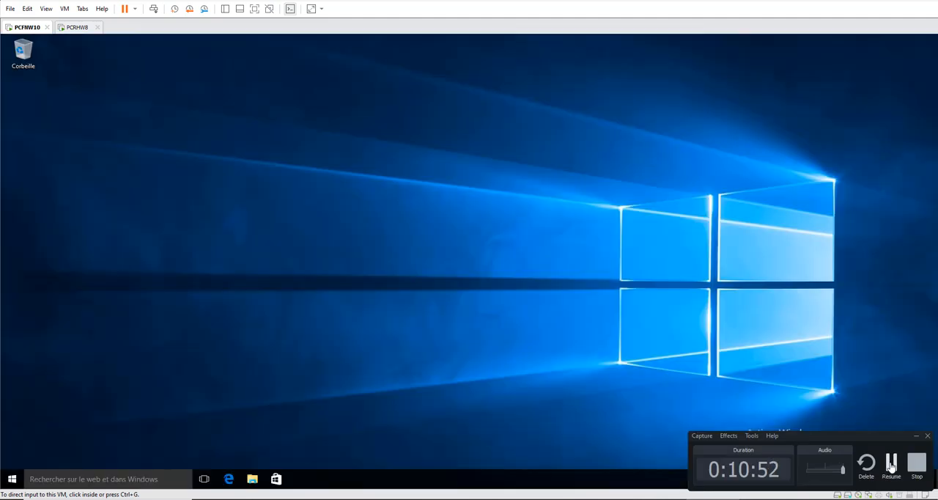
{"action": "left_click", "coordinate": [891, 463]}
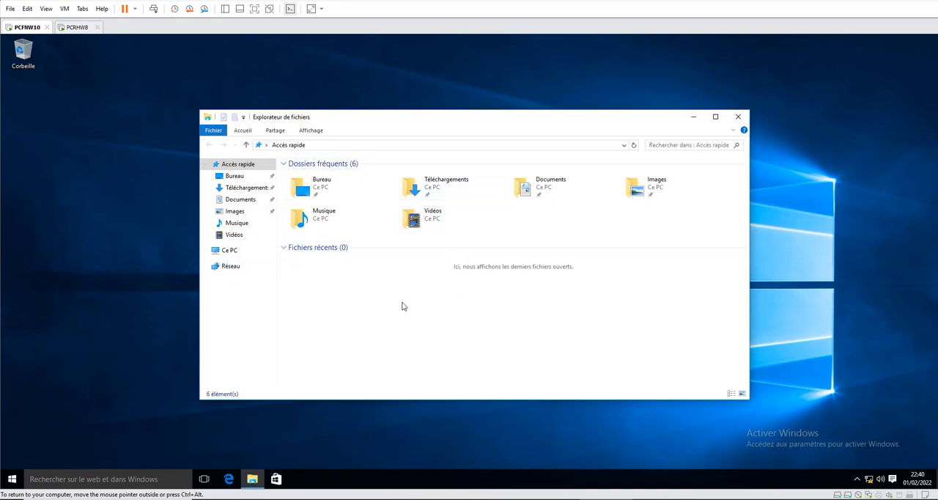
{"action": "right_click", "coordinate": [229, 267]}
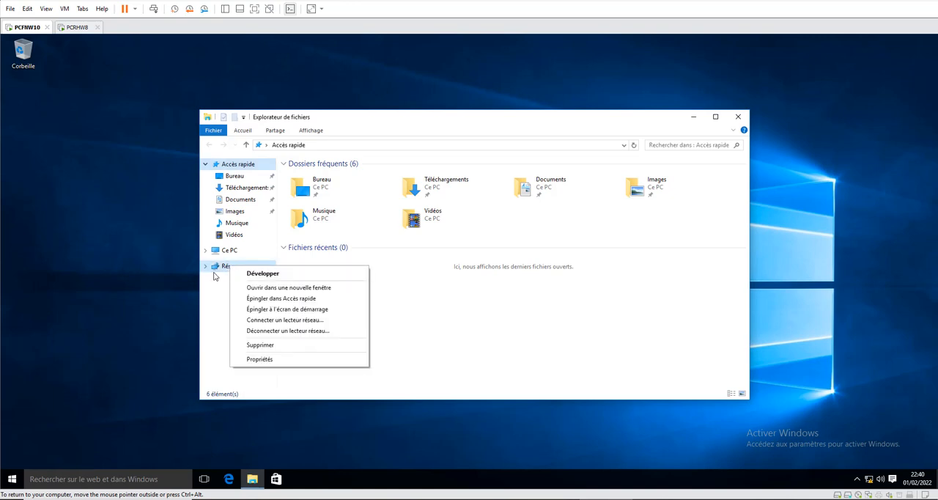
{"action": "left_click", "coordinate": [433, 307]}
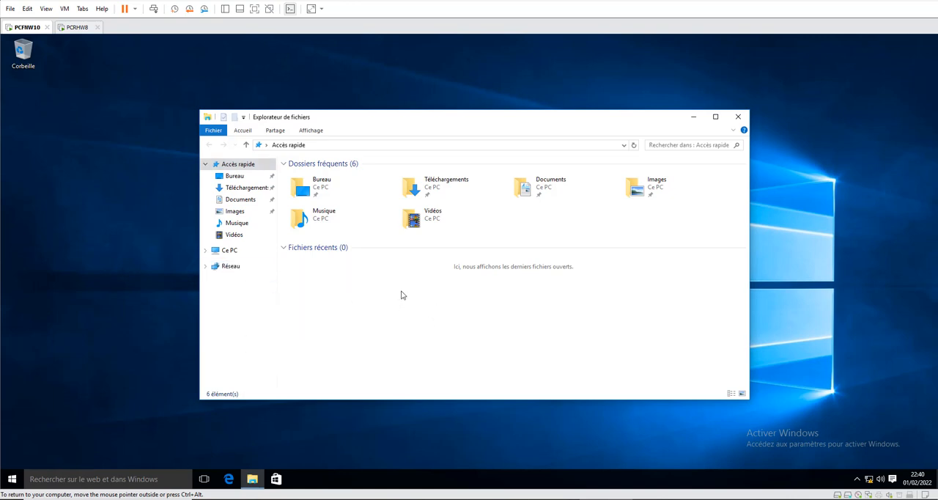
{"action": "right_click", "coordinate": [399, 294]}
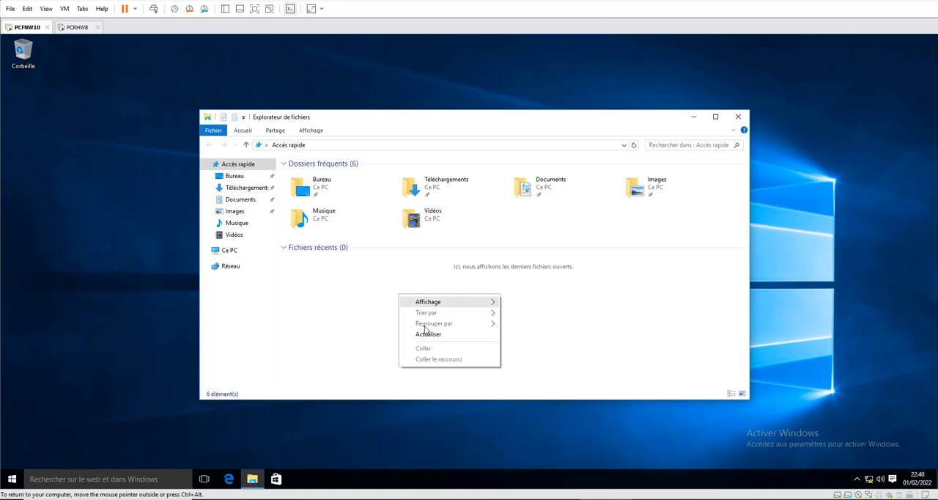
{"action": "left_click", "coordinate": [462, 228]}
{"action": "right_click", "coordinate": [463, 227]}
{"action": "left_click", "coordinate": [608, 318]}
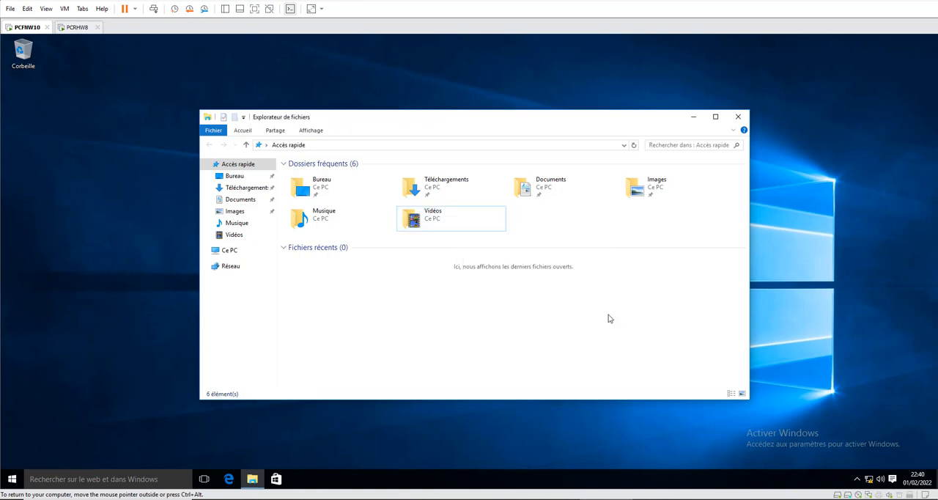
- Start adding a network location in Ce PC, dismiss the Internet connection setup, and choose a custom network location
{"action": "left_click", "coordinate": [231, 251]}
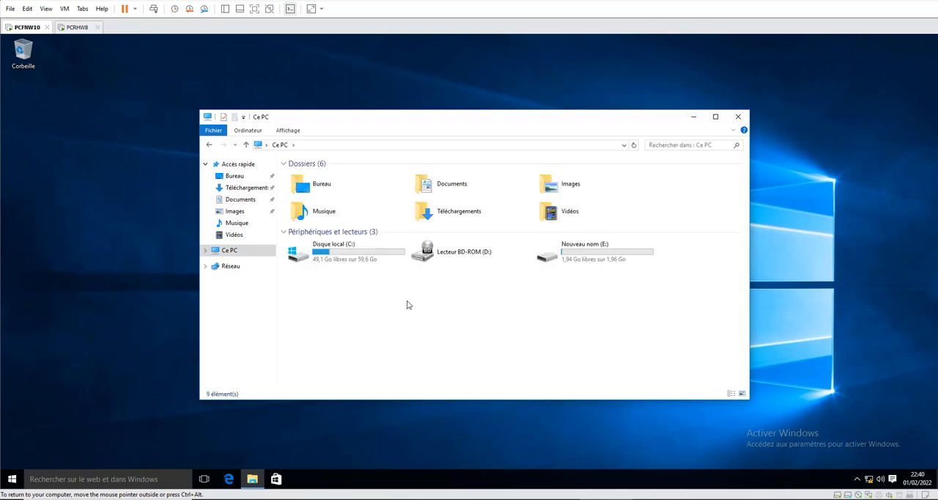
{"action": "right_click", "coordinate": [408, 302]}
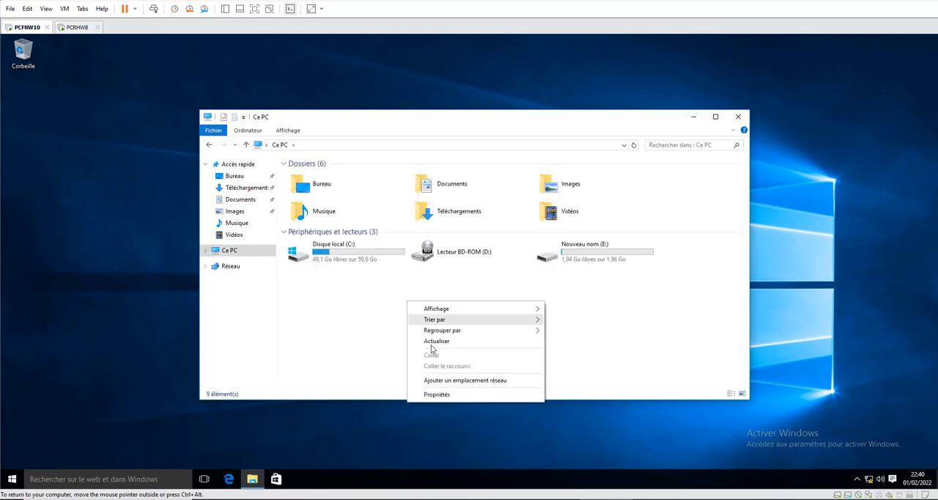
{"action": "left_click", "coordinate": [462, 382]}
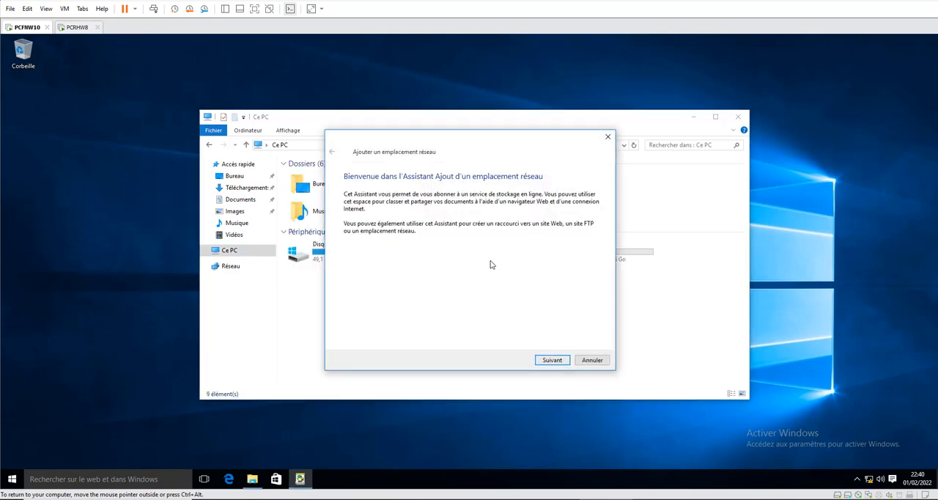
{"action": "left_click", "coordinate": [551, 359]}
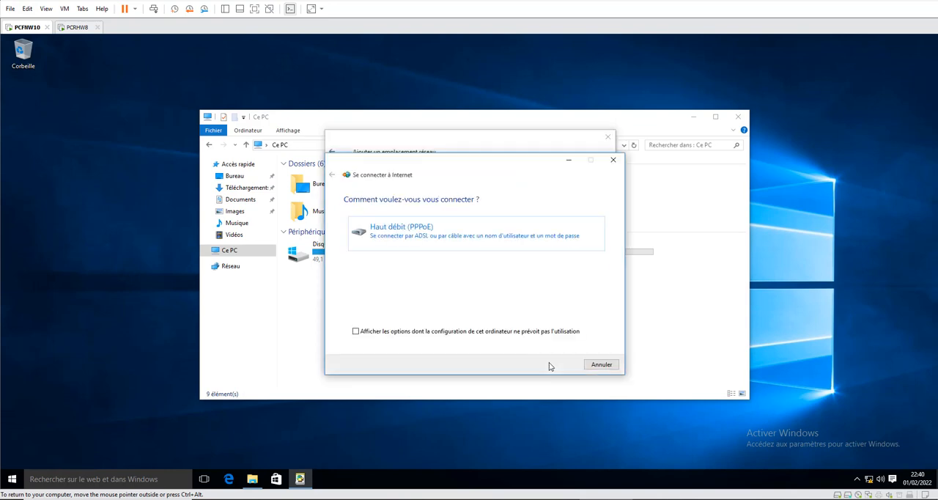
{"action": "left_click", "coordinate": [599, 365]}
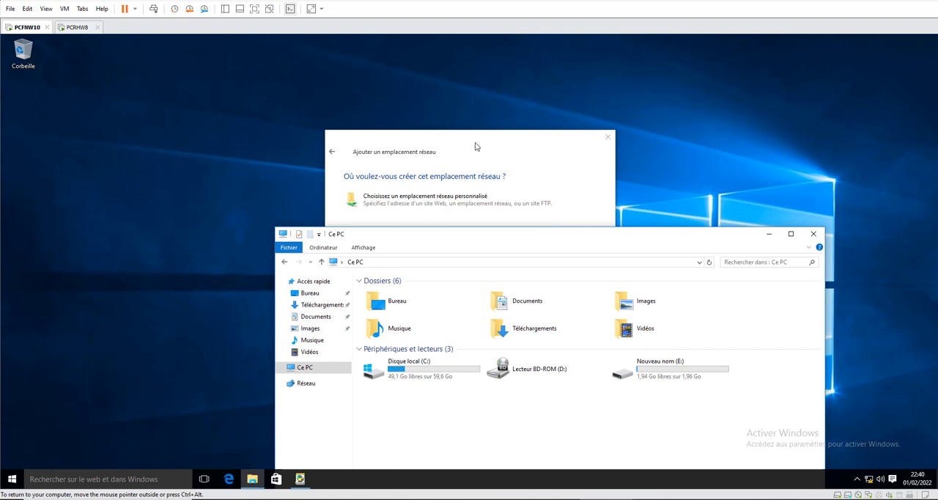
{"action": "left_click", "coordinate": [477, 145]}
{"action": "left_click", "coordinate": [399, 204]}
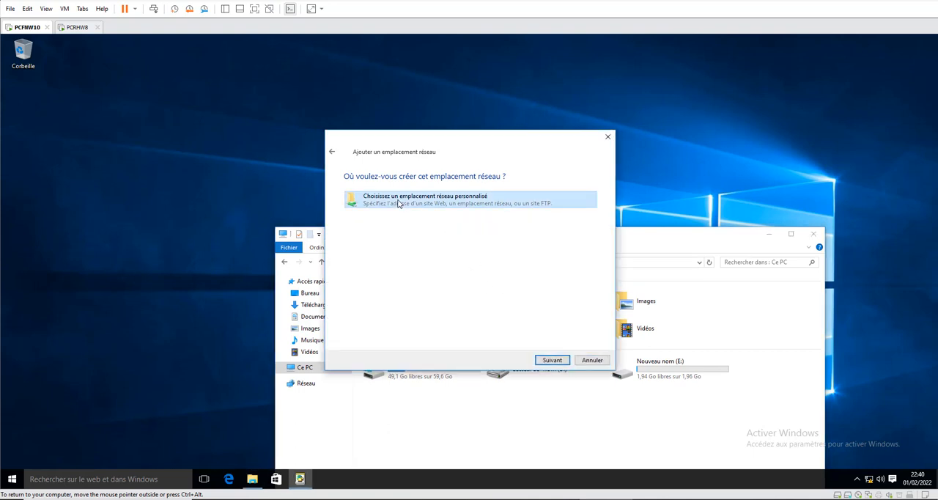
{"action": "left_click", "coordinate": [552, 360]}
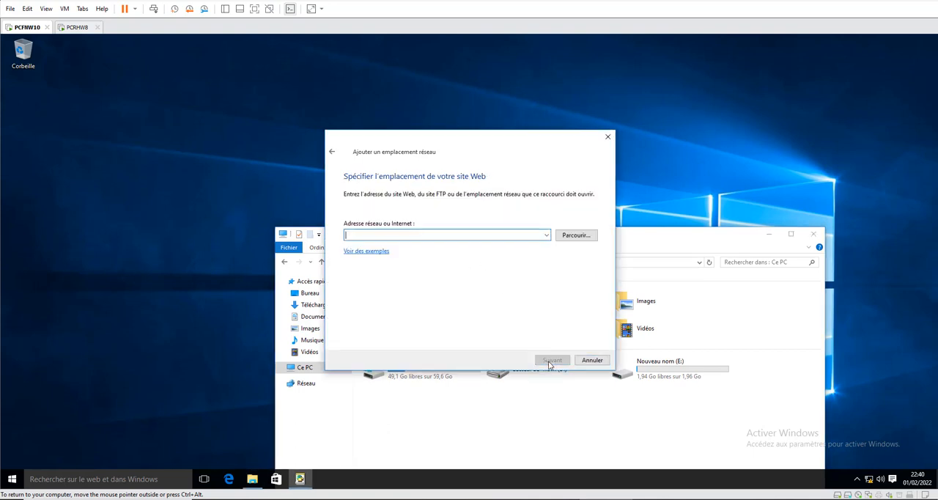
- Specify \\PCRH\Projet as the network address of the new location
{"action": "left_click", "coordinate": [385, 234]}
{"action": "type", "text": "\\\\"}
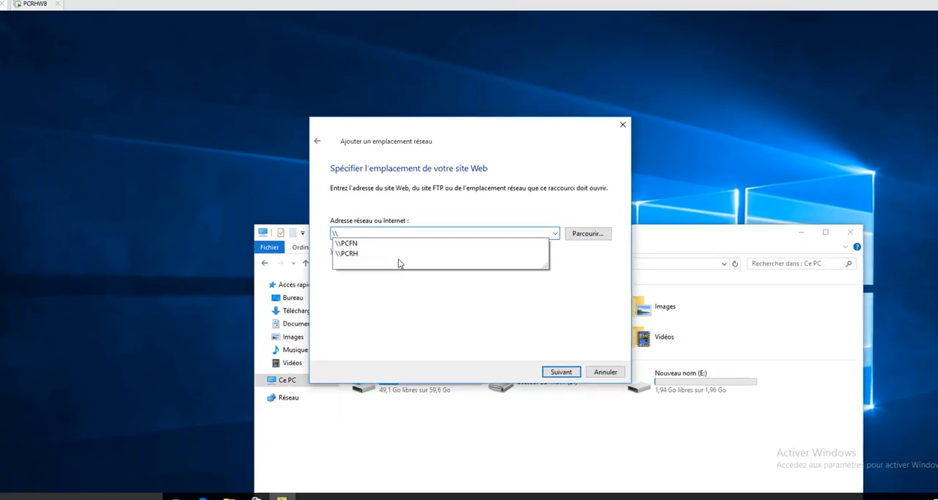
{"action": "key", "text": "Down"}
{"action": "key", "text": "Down"}
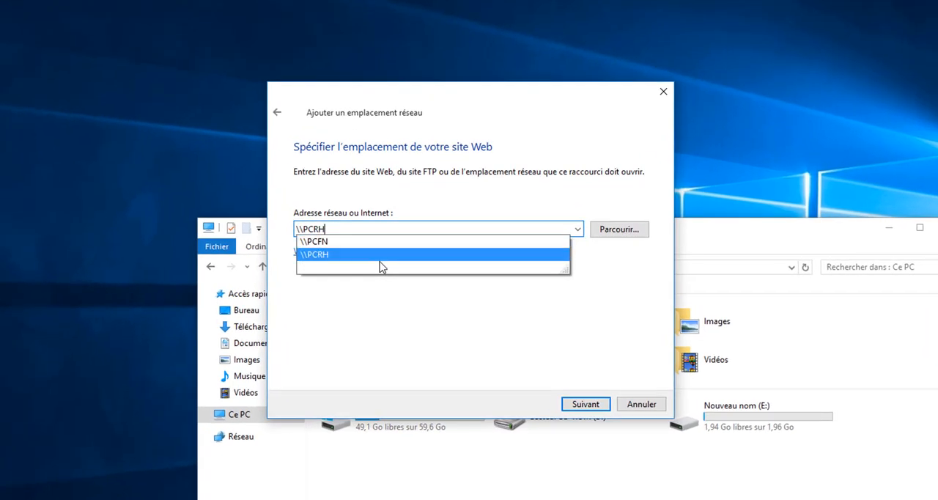
{"action": "key", "text": "Return"}
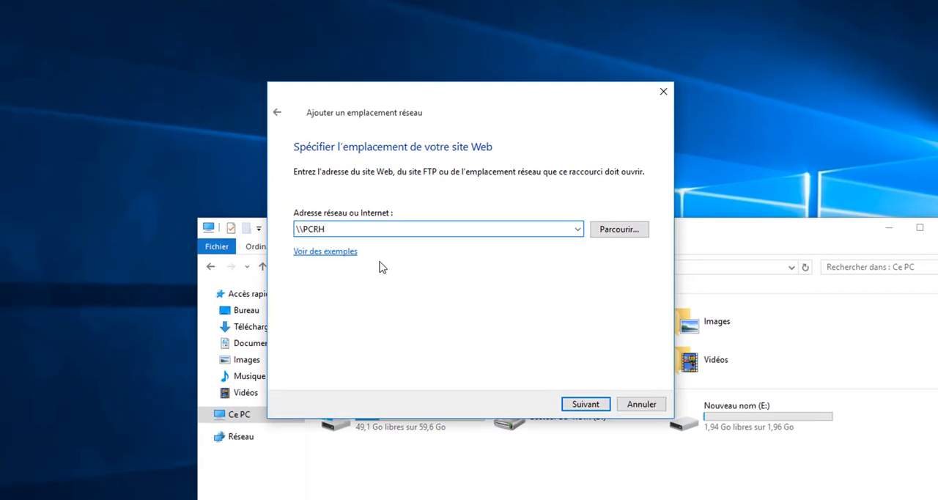
{"action": "type", "text": "\\"}
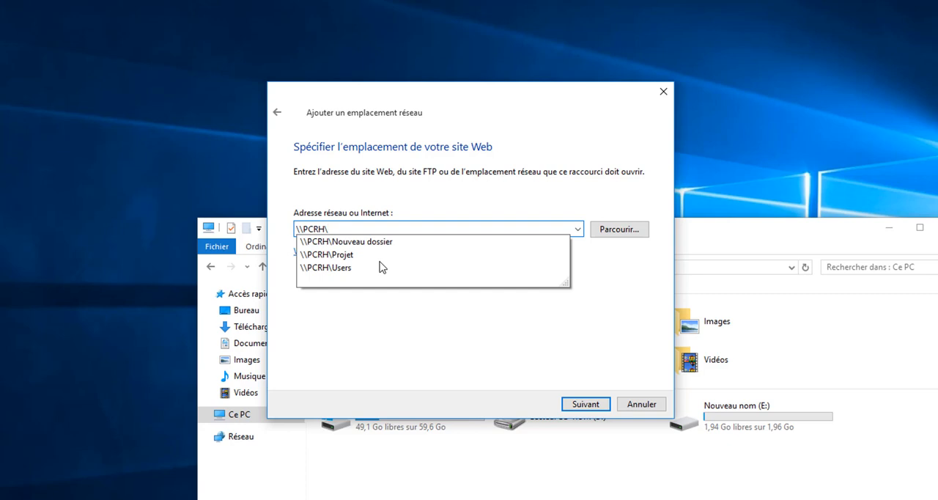
{"action": "left_click", "coordinate": [347, 256]}
{"action": "left_click", "coordinate": [574, 403]}
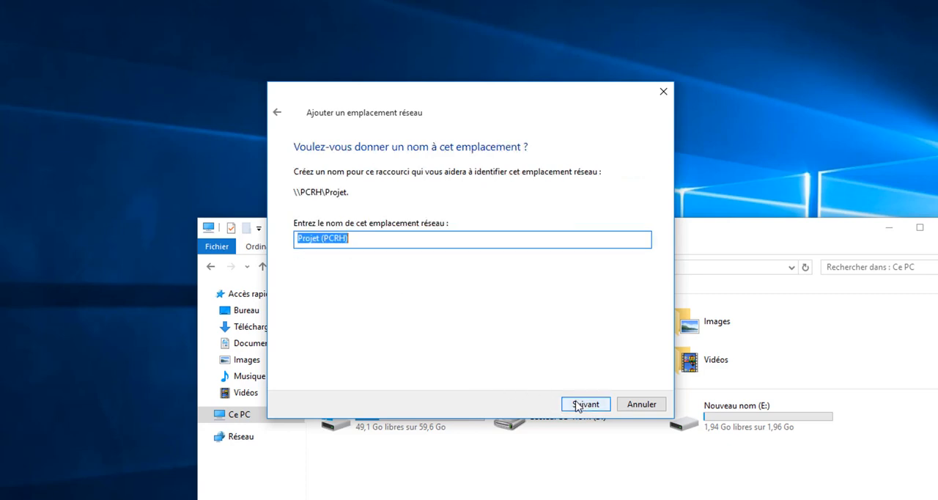
- Keep Projet (PCRH) as the location's name and finish the wizard without opening the location automatically
{"action": "left_click", "coordinate": [590, 403]}
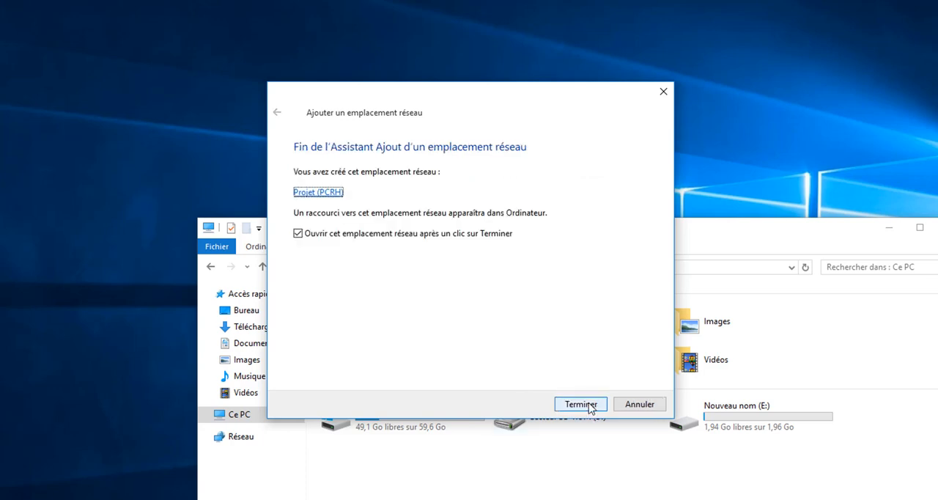
{"action": "left_click", "coordinate": [400, 234]}
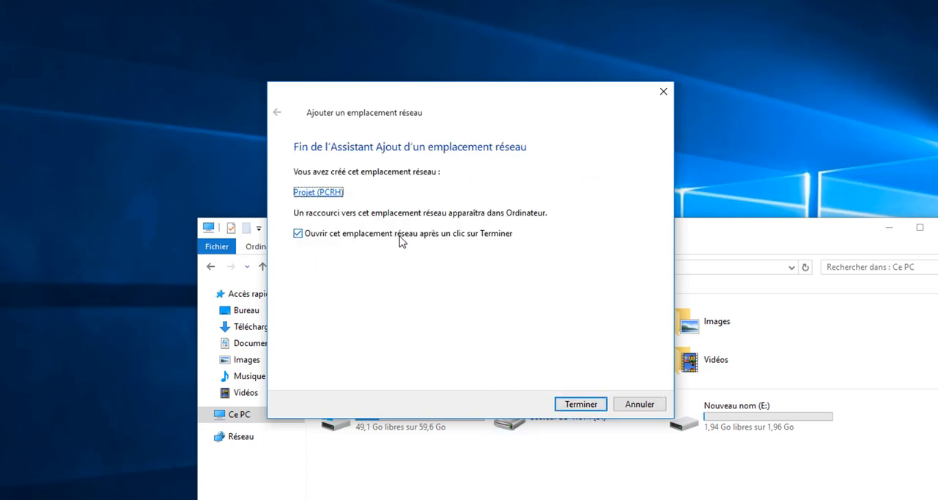
{"action": "left_click", "coordinate": [577, 407]}
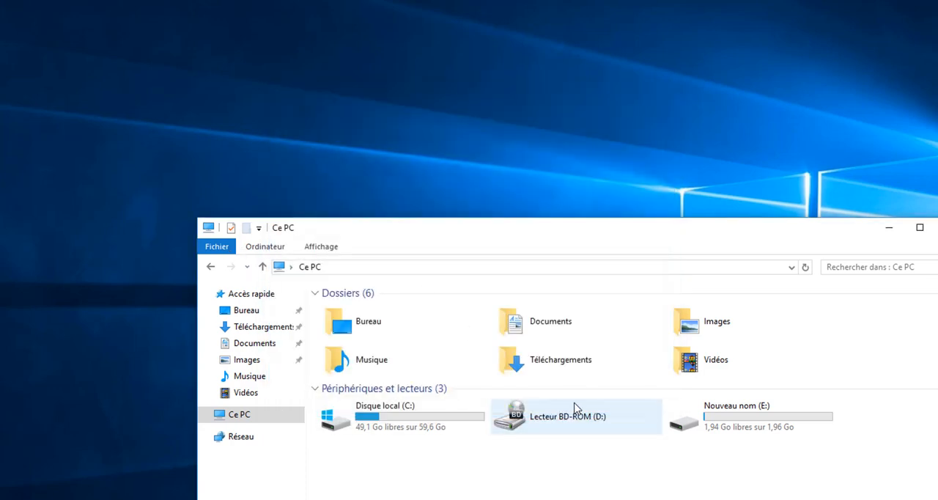
- Bring the Ce PC window fully into view, open the Projet (PCRH) network location to check access, and return to Ce PC
{"action": "left_click_drag", "start_coordinate": [388, 241], "coordinate": [302, 86]}
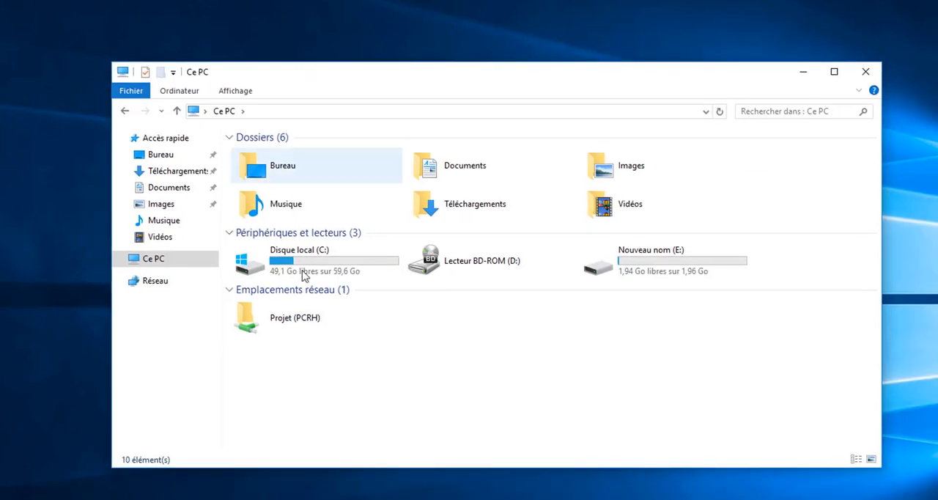
{"action": "double_click", "coordinate": [272, 320]}
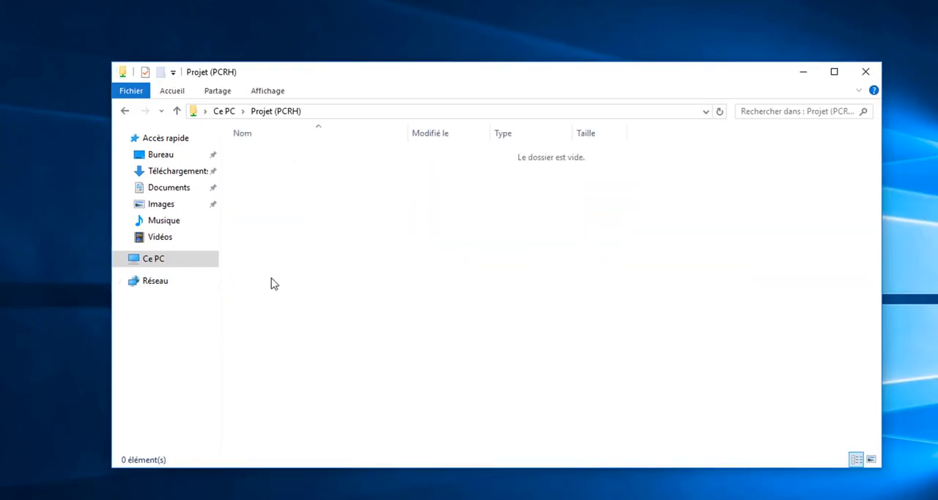
{"action": "left_click", "coordinate": [125, 112]}
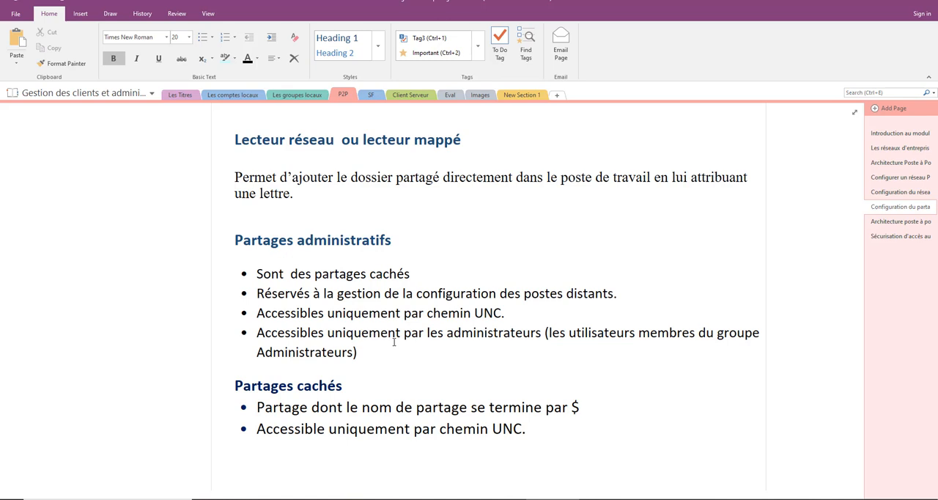
- Switch to the OneNote course page and review the $ suffix of hidden shares and the Lecteur réseau ou lecteur mappé section
{"action": "left_click", "coordinate": [594, 407]}
{"action": "left_click_drag", "start_coordinate": [581, 407], "coordinate": [568, 407]}
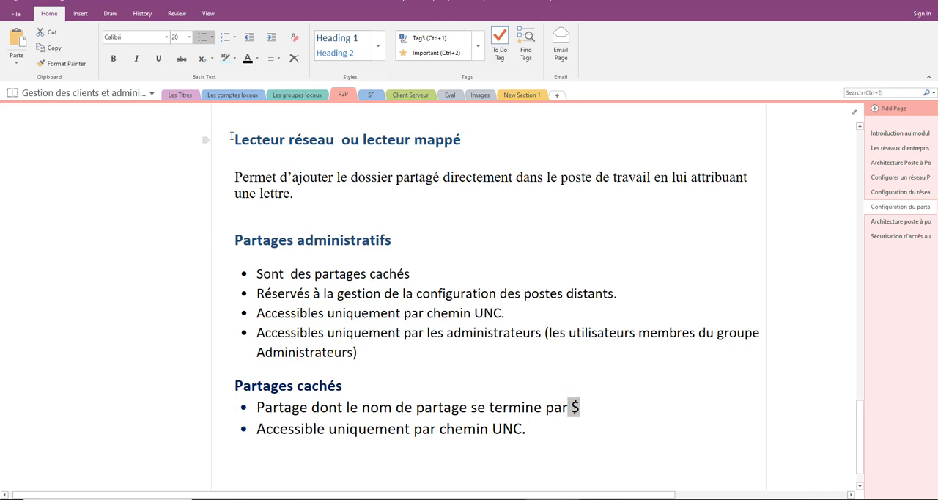
{"action": "left_click_drag", "start_coordinate": [233, 136], "coordinate": [473, 132]}
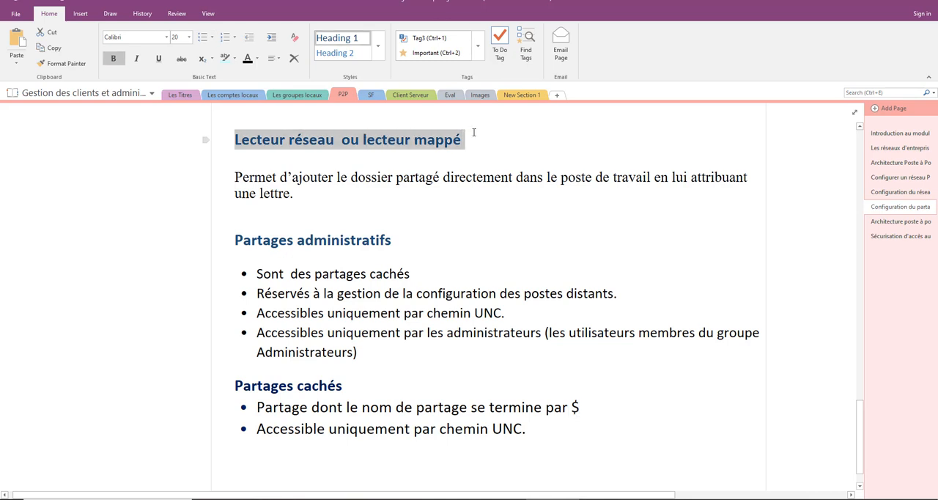
{"action": "left_click", "coordinate": [366, 178]}
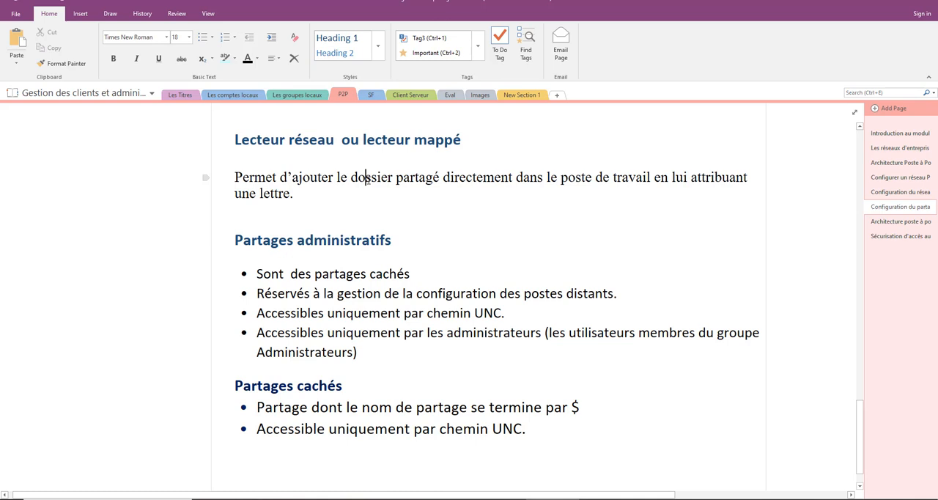